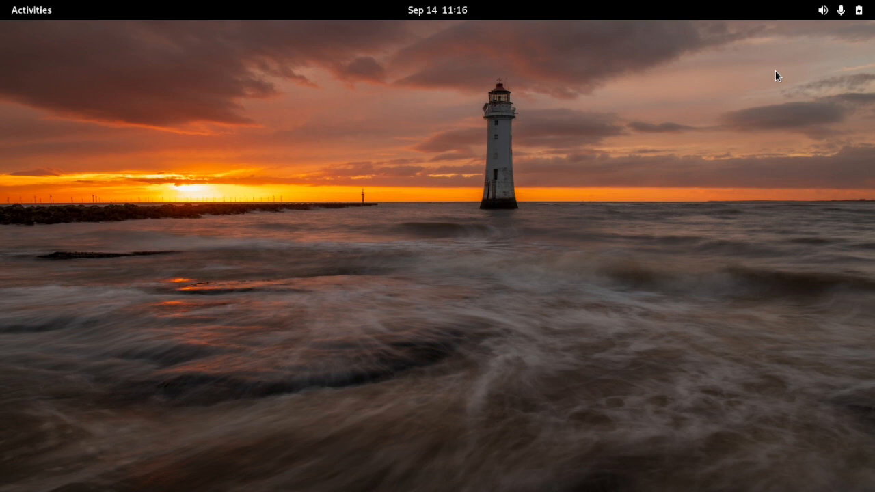
- Launch Friction and maximize its window
{"action": "key", "text": "super"}
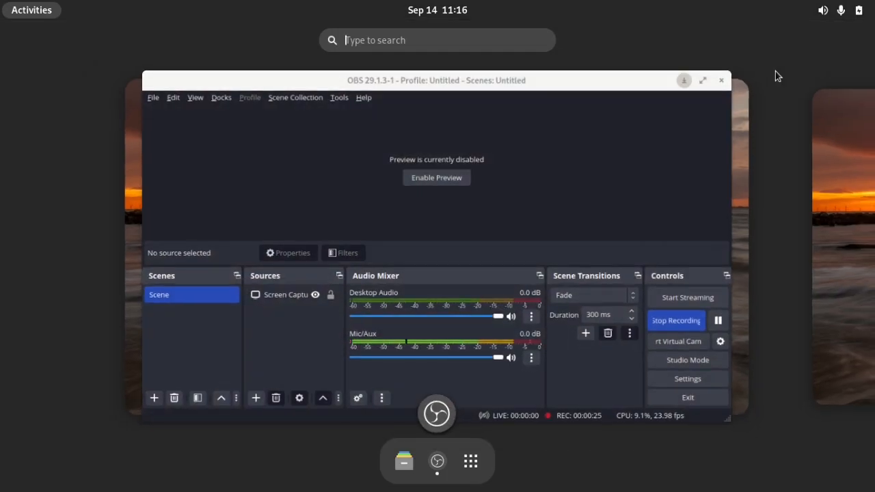
{"action": "type", "text": "fr"}
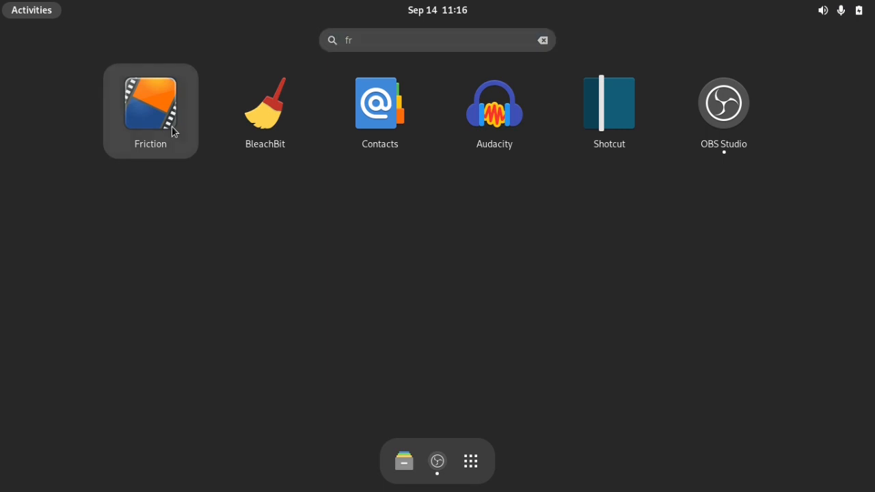
{"action": "left_click", "coordinate": [172, 126]}
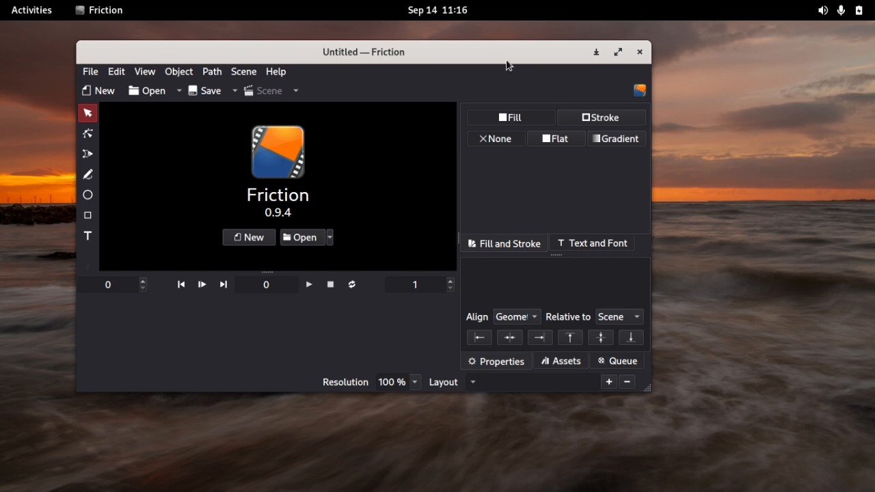
{"action": "left_click_drag", "start_coordinate": [506, 58], "coordinate": [562, 62]}
{"action": "left_click", "coordinate": [672, 56]}
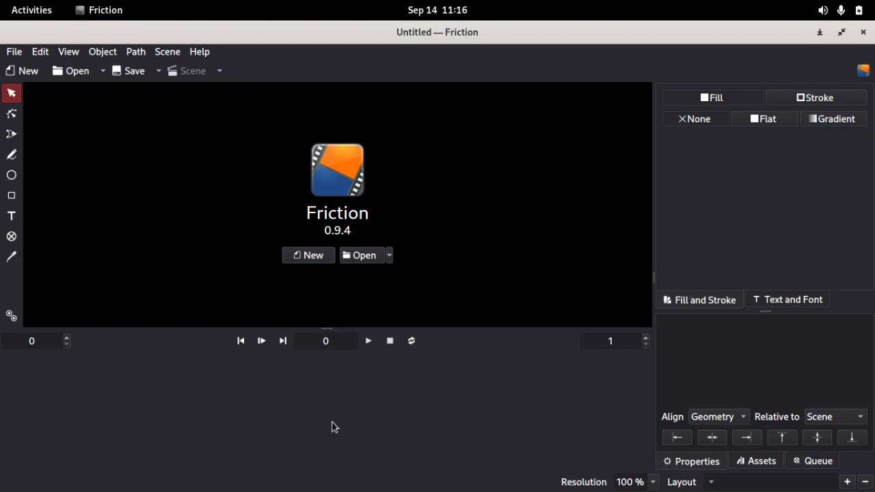
- Start a new 1920 × 1080 scene and set its duration to 10 seconds
{"action": "left_click", "coordinate": [312, 260]}
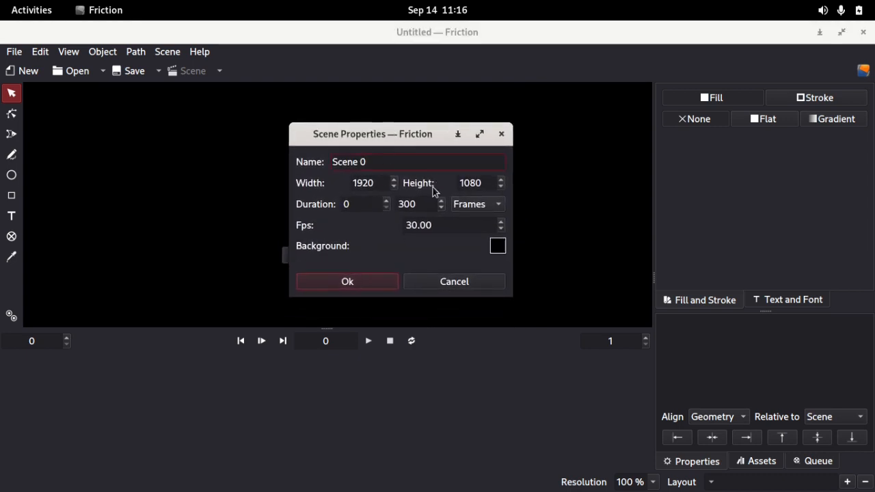
{"action": "left_click_drag", "start_coordinate": [373, 182], "coordinate": [345, 185]}
{"action": "left_click_drag", "start_coordinate": [487, 183], "coordinate": [457, 189]}
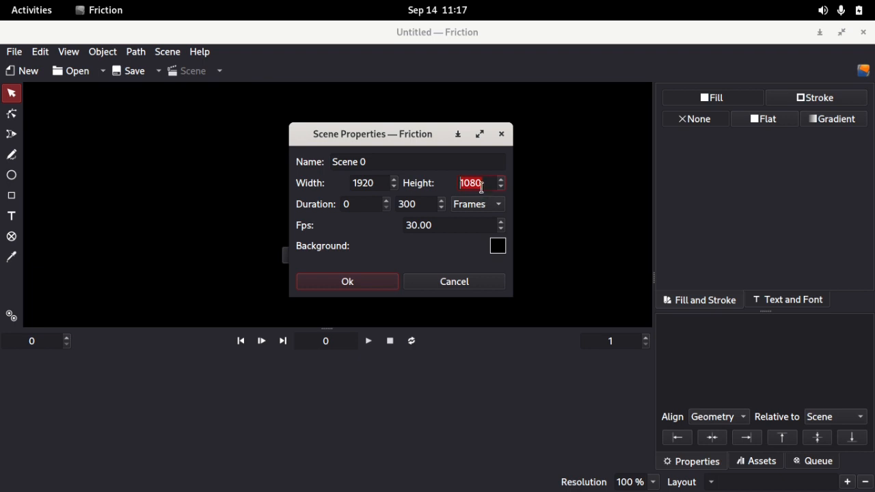
{"action": "left_click_drag", "start_coordinate": [372, 183], "coordinate": [355, 183]}
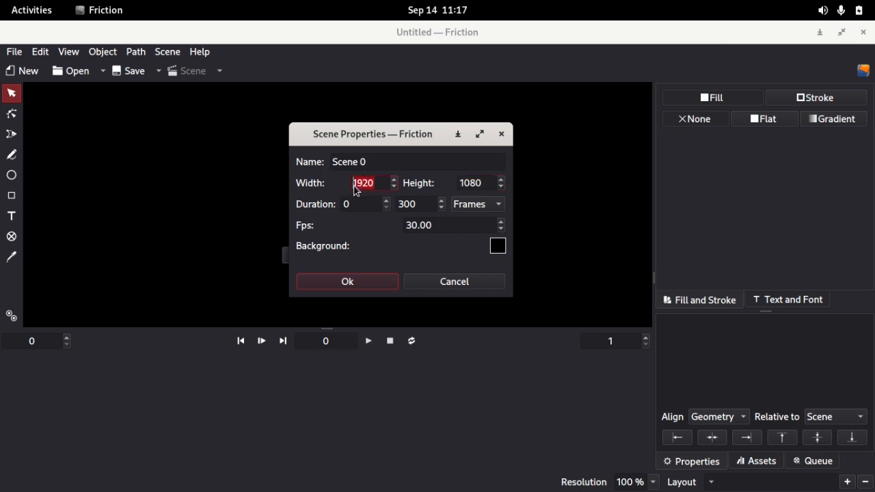
{"action": "left_click_drag", "start_coordinate": [426, 208], "coordinate": [384, 201]}
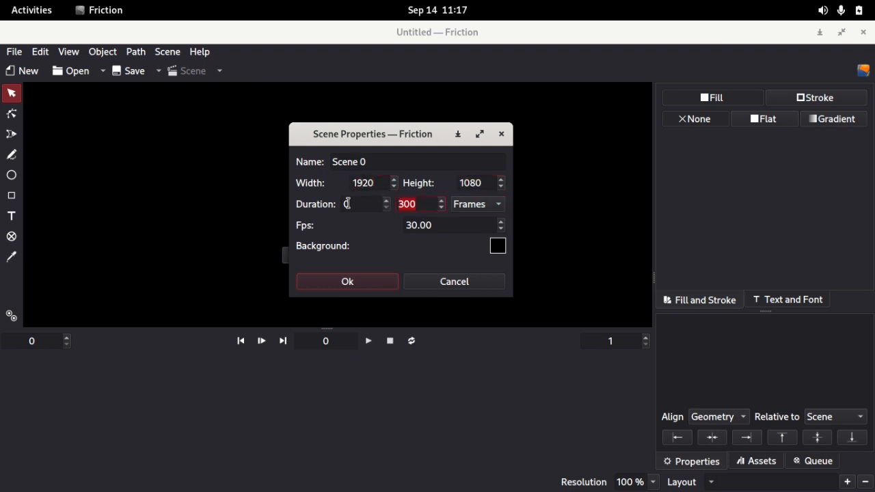
{"action": "left_click", "coordinate": [496, 207]}
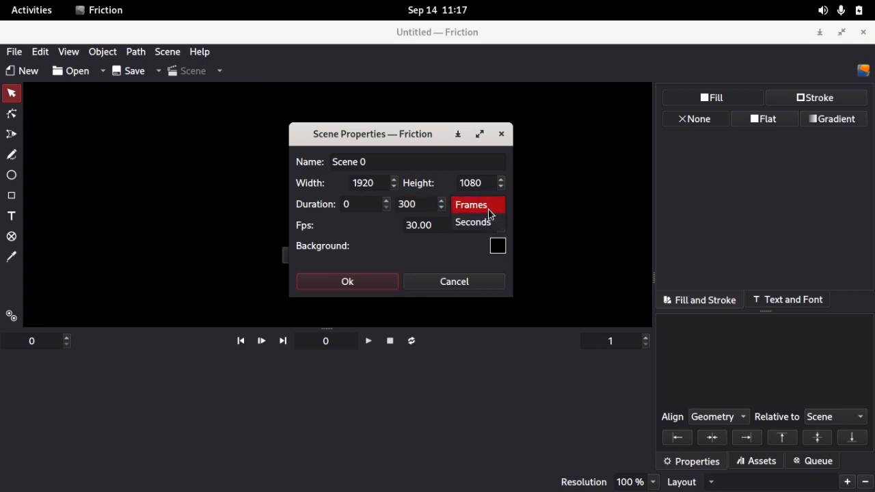
{"action": "left_click", "coordinate": [493, 206]}
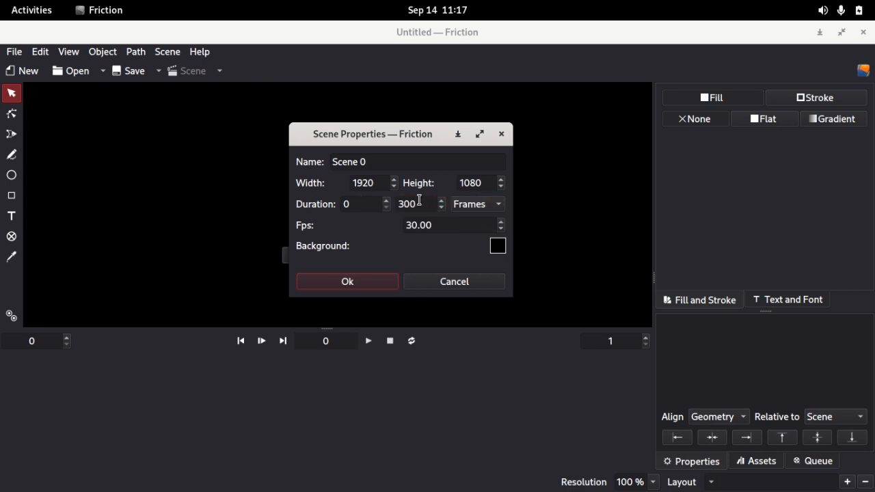
{"action": "left_click", "coordinate": [498, 209]}
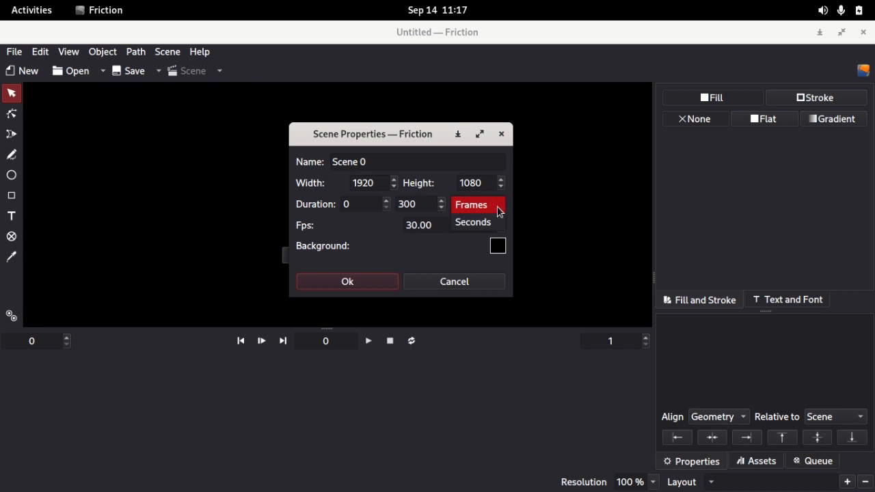
{"action": "left_click", "coordinate": [478, 232]}
{"action": "left_click_drag", "start_coordinate": [425, 203], "coordinate": [385, 203]}
{"action": "type", "text": "10"}
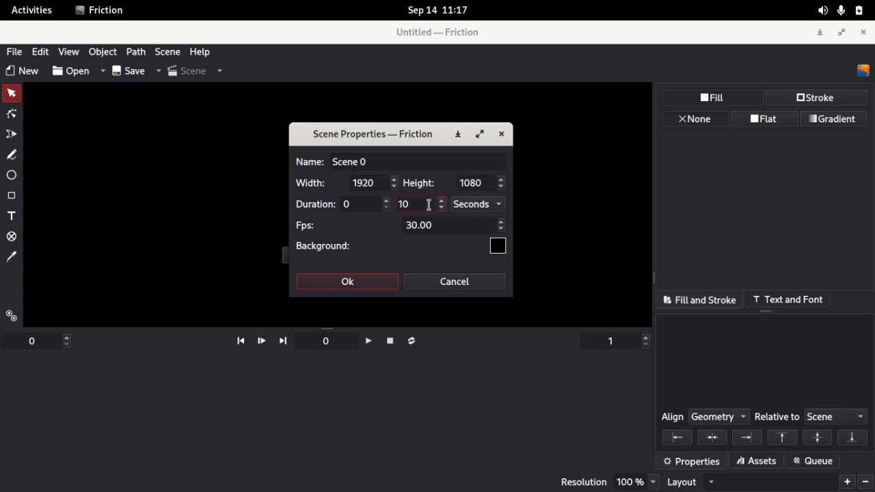
- Keep the frame rate at 30 fps and create the scene
{"action": "double_click", "coordinate": [414, 204]}
{"action": "left_click", "coordinate": [475, 230]}
{"action": "left_click_drag", "start_coordinate": [444, 225], "coordinate": [403, 224]}
{"action": "left_click", "coordinate": [441, 227]}
{"action": "left_click_drag", "start_coordinate": [441, 226], "coordinate": [379, 221]}
{"action": "left_click", "coordinate": [354, 287]}
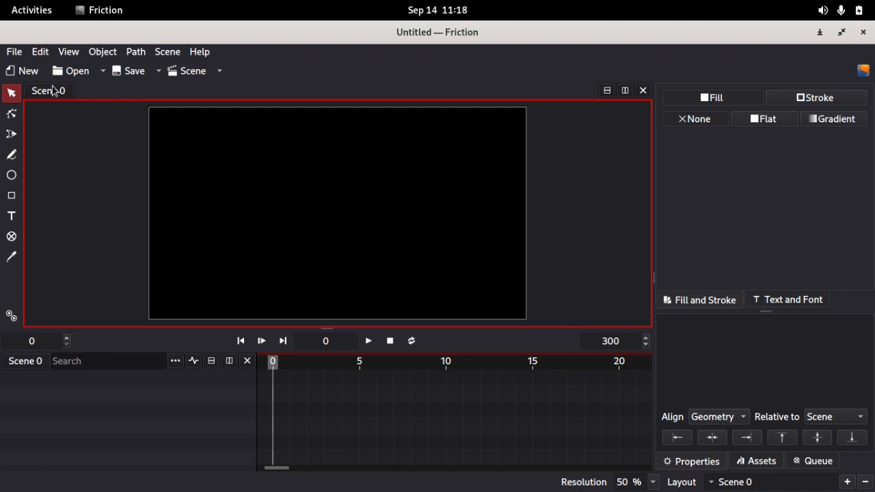
- Import the image axiomlogo.png from the Documents folder into the scene
{"action": "left_click", "coordinate": [15, 52]}
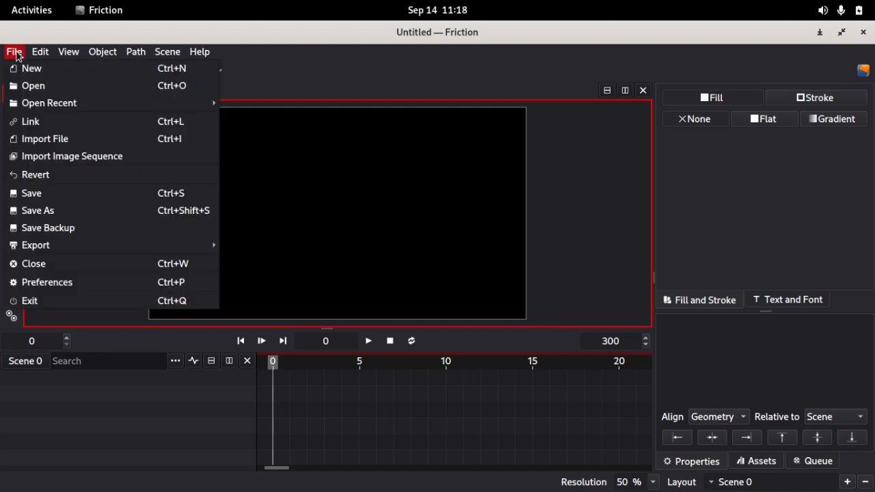
{"action": "left_click", "coordinate": [79, 139]}
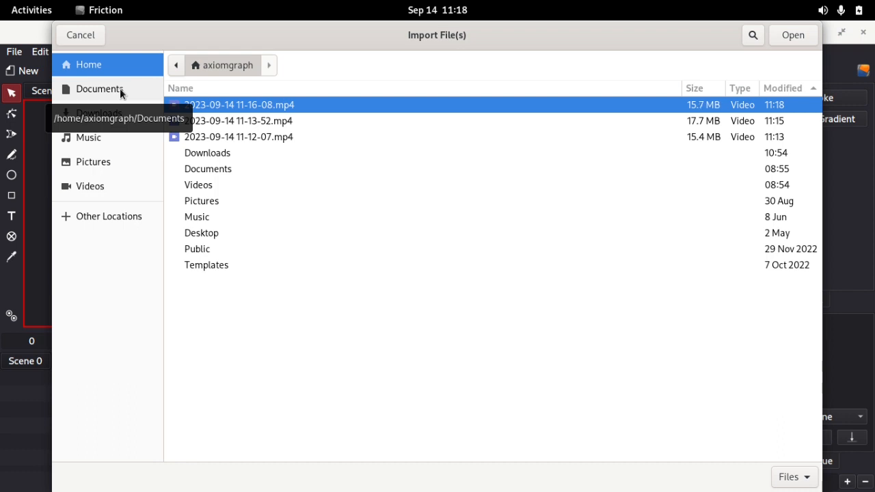
{"action": "left_click", "coordinate": [119, 89]}
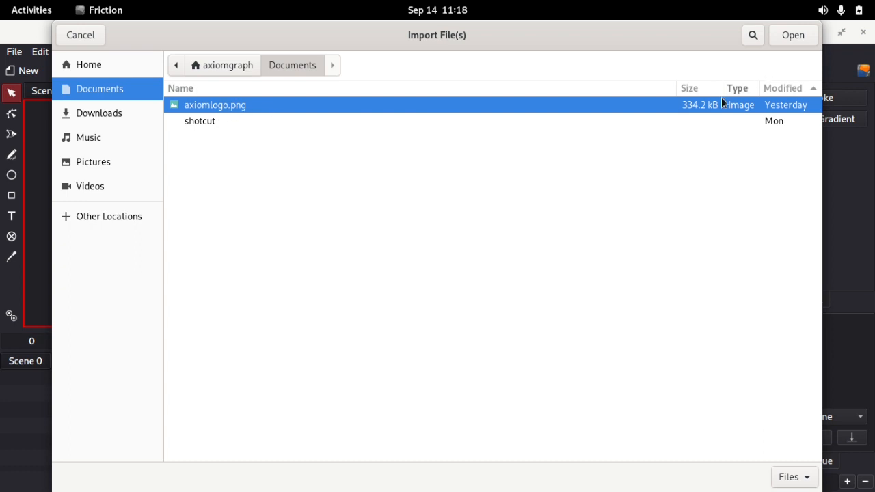
{"action": "left_click", "coordinate": [789, 38]}
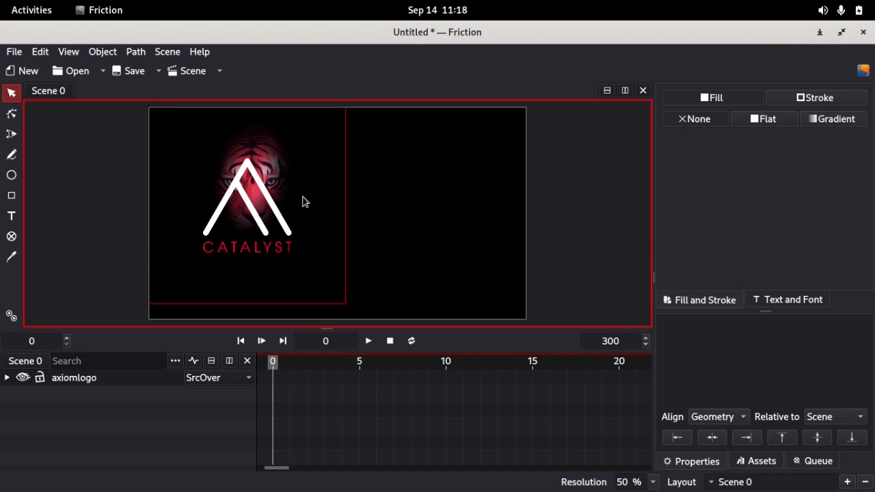
- Align the logo to the scene's centre horizontally and vertically, shift it slightly down and to the left, and deselect it
{"action": "left_click", "coordinate": [301, 182]}
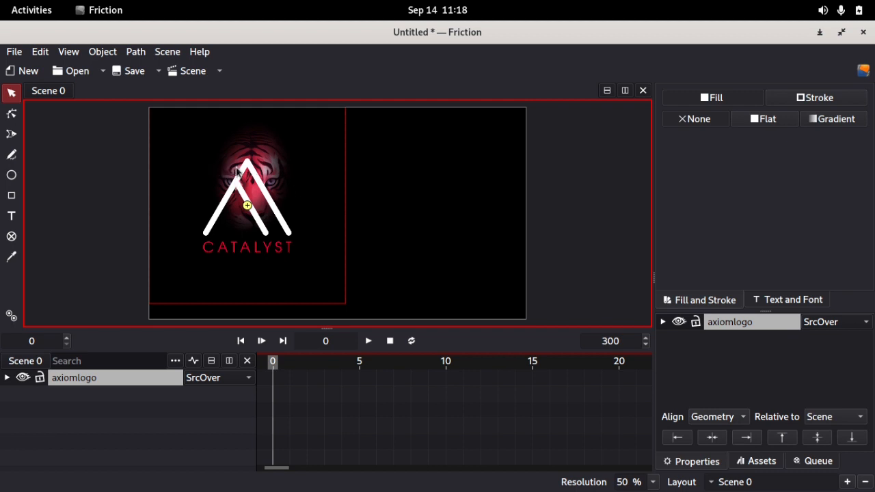
{"action": "left_click_drag", "start_coordinate": [237, 173], "coordinate": [351, 166]}
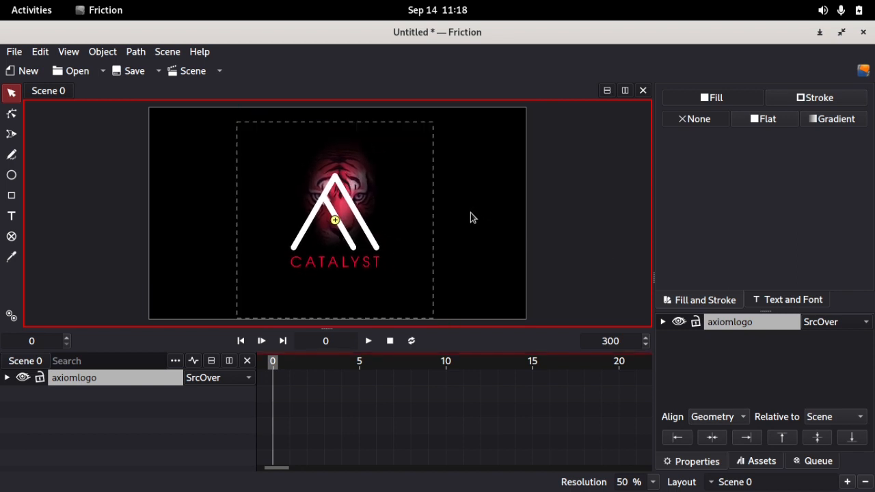
{"action": "left_click", "coordinate": [712, 437]}
{"action": "left_click", "coordinate": [816, 440]}
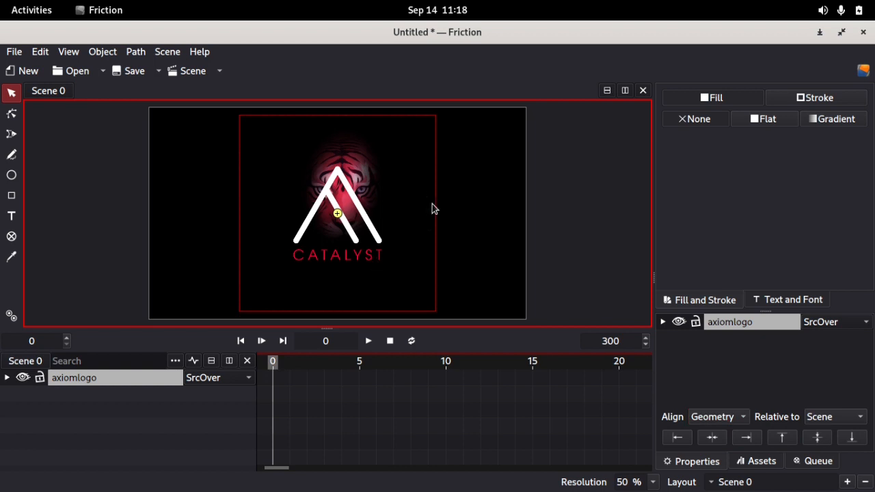
{"action": "mouse_move", "coordinate": [380, 207]}
{"action": "left_mouse_down"}
{"action": "mouse_move", "coordinate": [355, 193]}
{"action": "mouse_move", "coordinate": [337, 202]}
{"action": "mouse_move", "coordinate": [379, 204]}
{"action": "mouse_move", "coordinate": [367, 209]}
{"action": "left_mouse_up"}
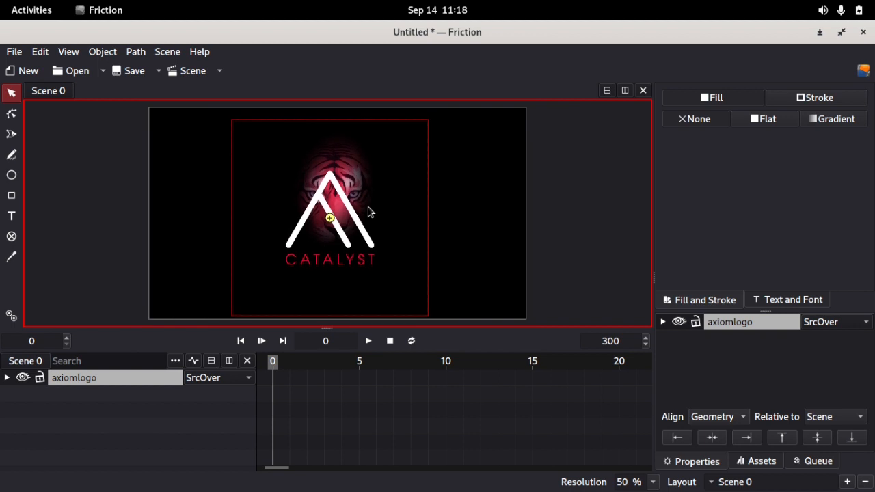
{"action": "left_click", "coordinate": [551, 226]}
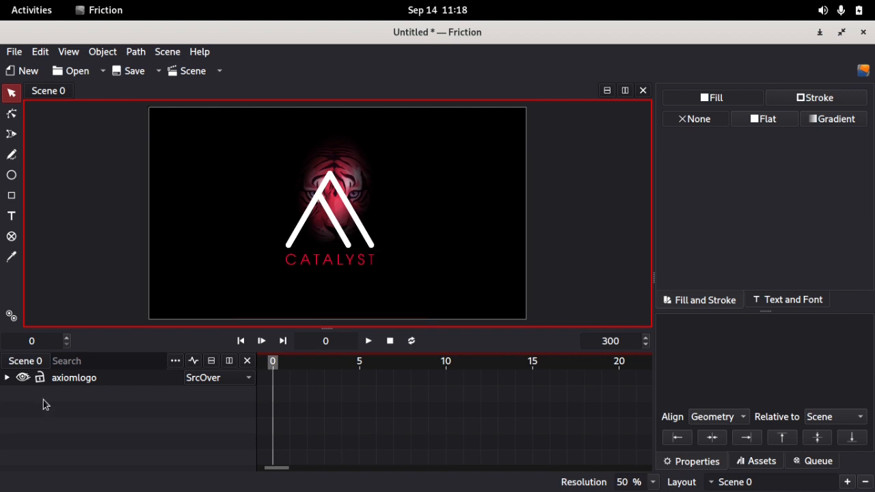
- Apply the Interference distort raster effect to the axiomlogo layer and inspect the logo up close
{"action": "left_click", "coordinate": [108, 380]}
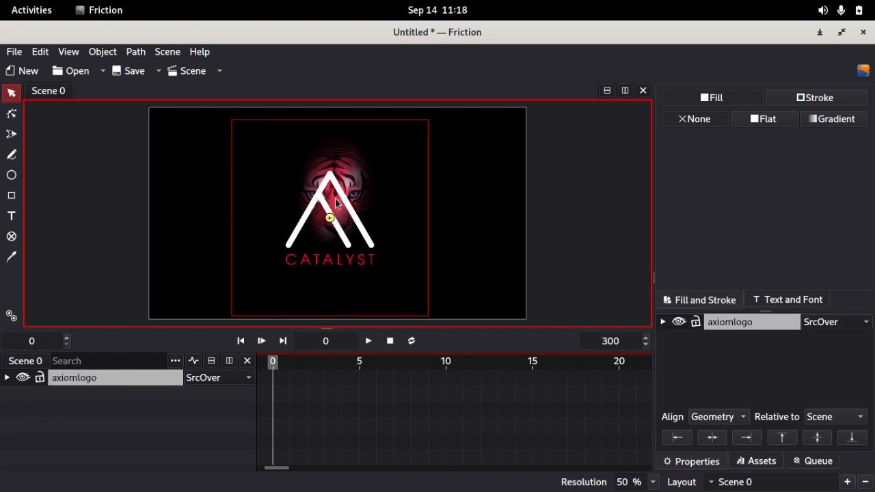
{"action": "right_click", "coordinate": [74, 379]}
{"action": "mouse_move", "coordinate": [164, 478]}
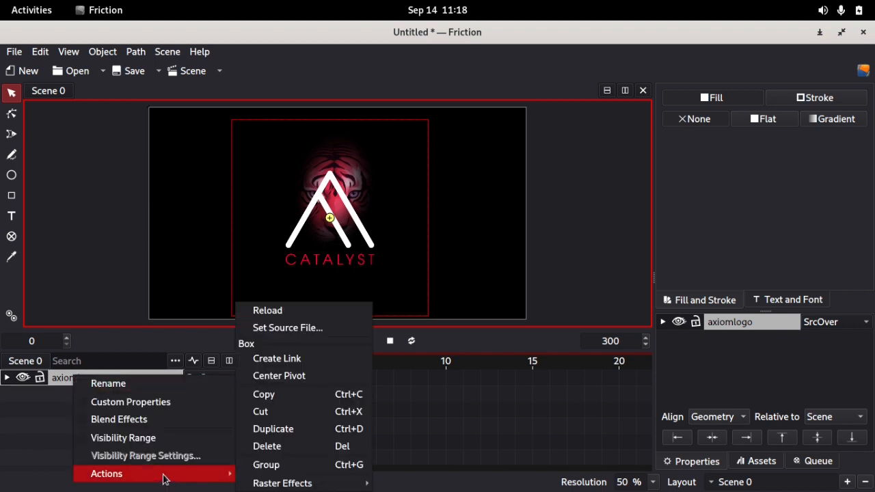
{"action": "mouse_move", "coordinate": [338, 486]}
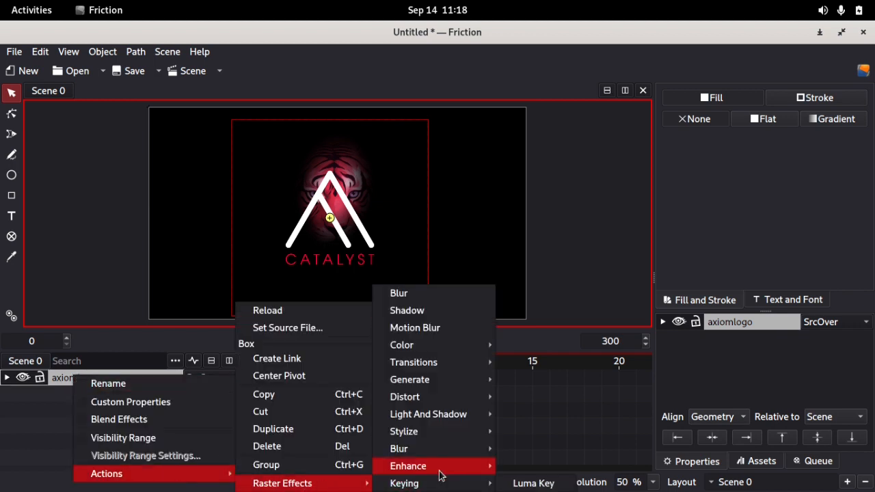
{"action": "mouse_move", "coordinate": [466, 399]}
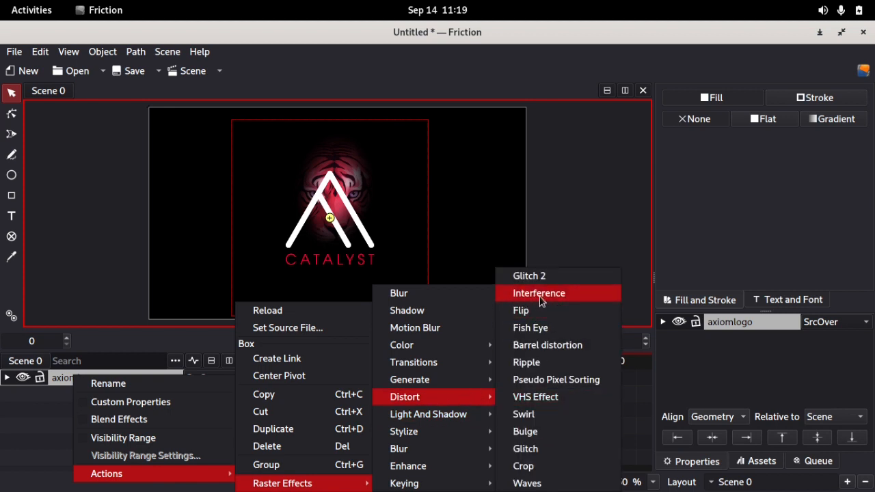
{"action": "left_click", "coordinate": [576, 295]}
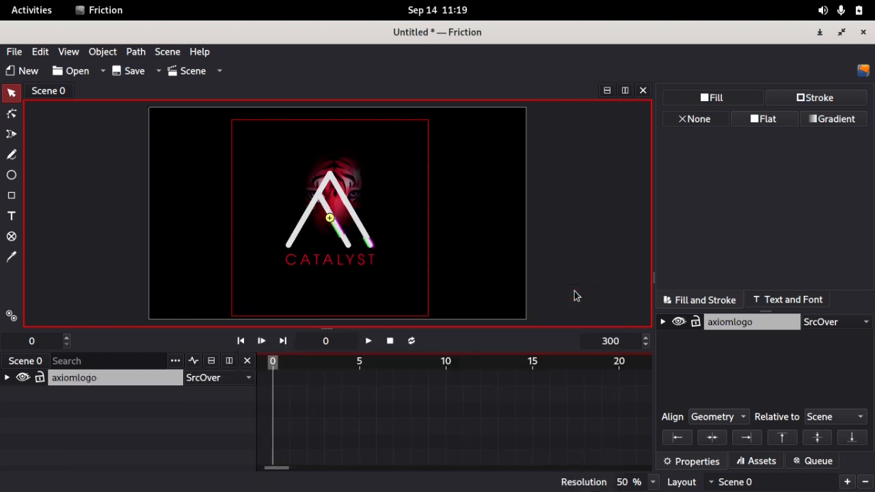
{"action": "scroll", "coordinate": [348, 236], "scroll_direction": "up", "scroll_amount": 3}
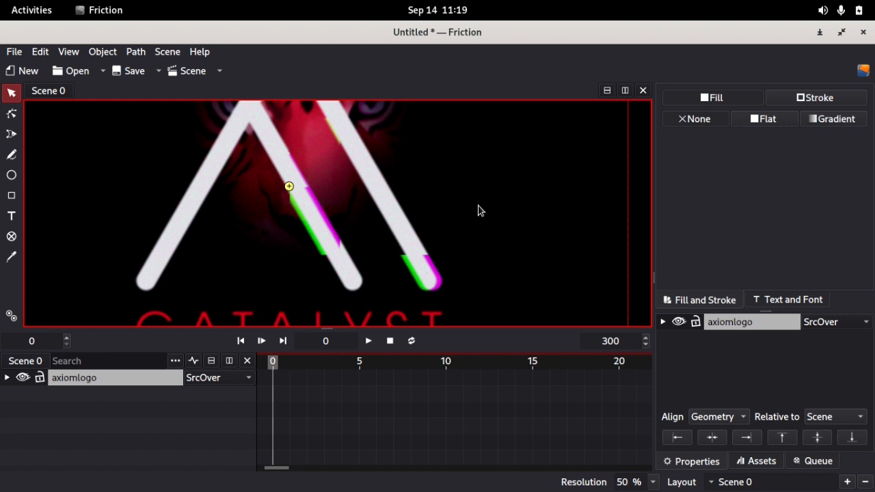
{"action": "scroll", "coordinate": [478, 210], "scroll_direction": "down", "scroll_amount": 5}
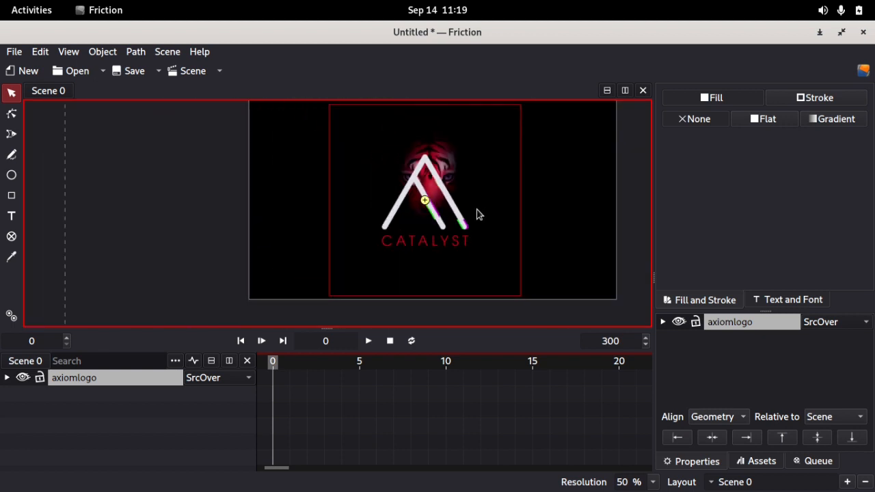
{"action": "scroll", "coordinate": [476, 214], "scroll_direction": "up", "scroll_amount": 4}
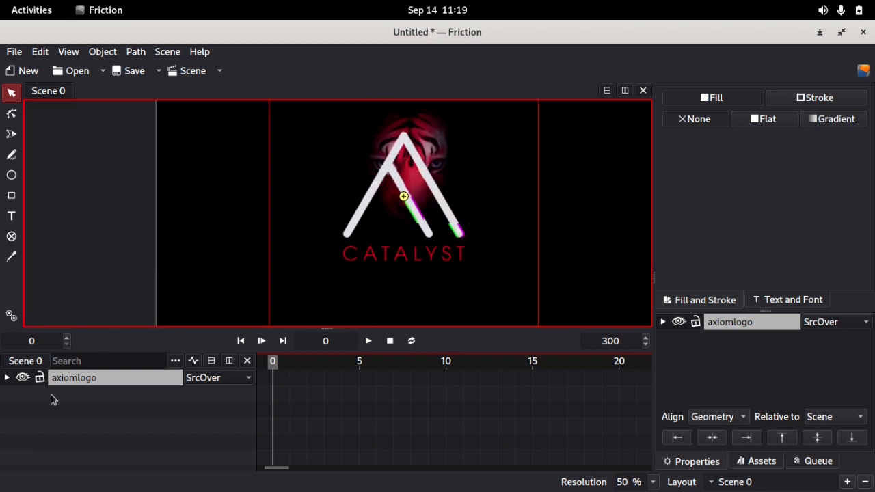
- Fit all 300 frames in the timeline, switch its ruler to timecode, and move the playhead to frame 138
{"action": "left_click_drag", "start_coordinate": [273, 364], "coordinate": [445, 366]}
{"action": "scroll", "coordinate": [444, 364], "scroll_direction": "up", "scroll_amount": 11}
{"action": "scroll", "coordinate": [328, 470], "scroll_direction": "down", "scroll_amount": 2}
{"action": "scroll", "coordinate": [328, 471], "scroll_direction": "down", "scroll_amount": 4}
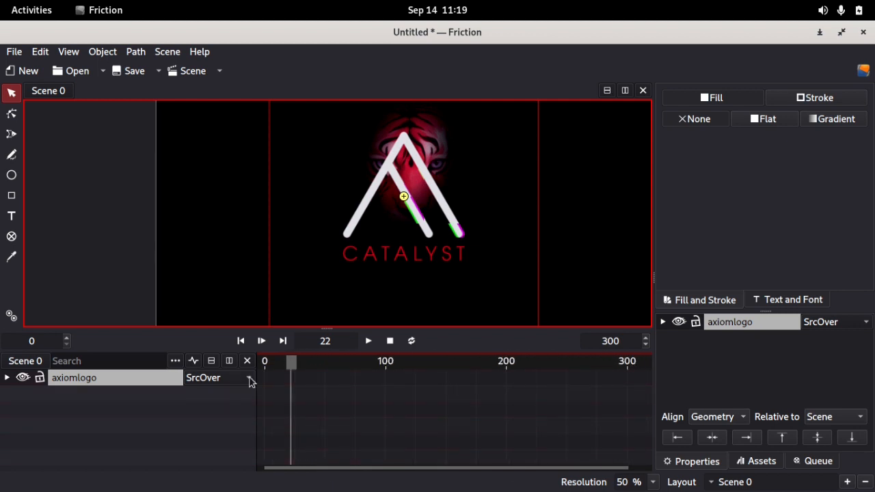
{"action": "left_click_drag", "start_coordinate": [512, 365], "coordinate": [375, 367]}
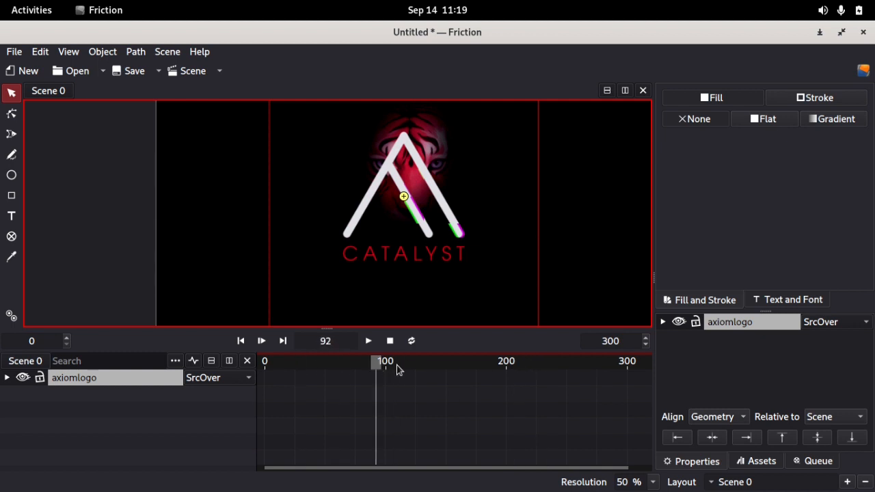
{"action": "right_click", "coordinate": [375, 367]}
{"action": "left_click", "coordinate": [441, 374]}
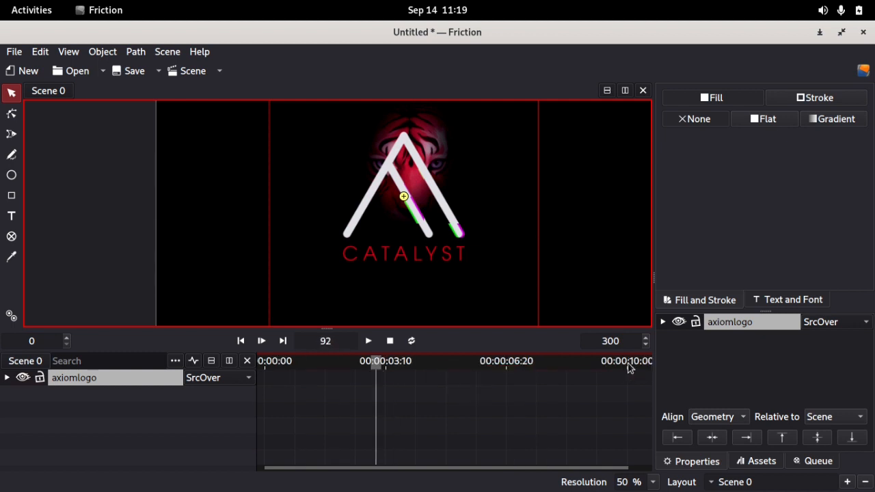
{"action": "left_click_drag", "start_coordinate": [557, 365], "coordinate": [431, 365]}
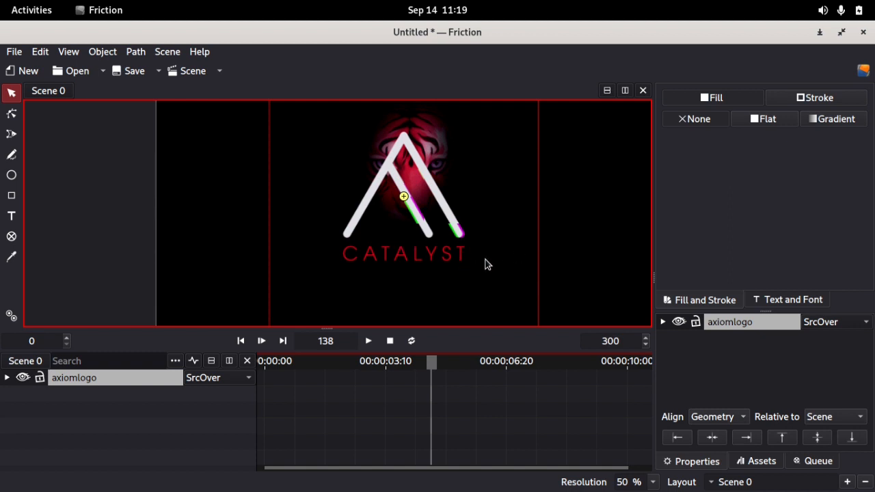
- Start animating the axiomlogo layer's Interference effect with a Time keyframe of 0 at frame 79
{"action": "left_click", "coordinate": [7, 378]}
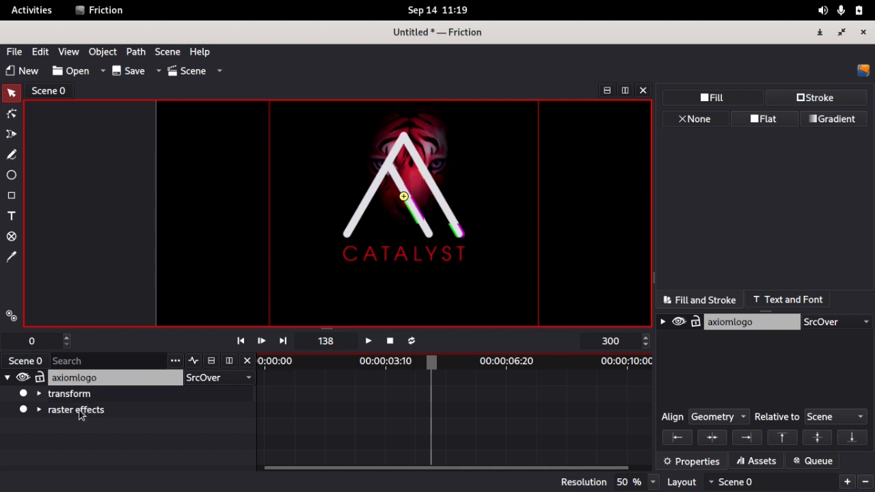
{"action": "left_click", "coordinate": [39, 410]}
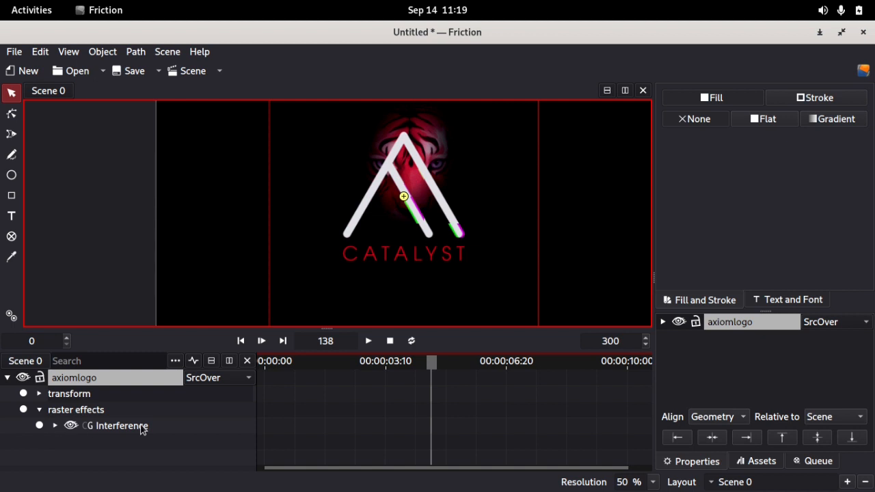
{"action": "left_click", "coordinate": [55, 426]}
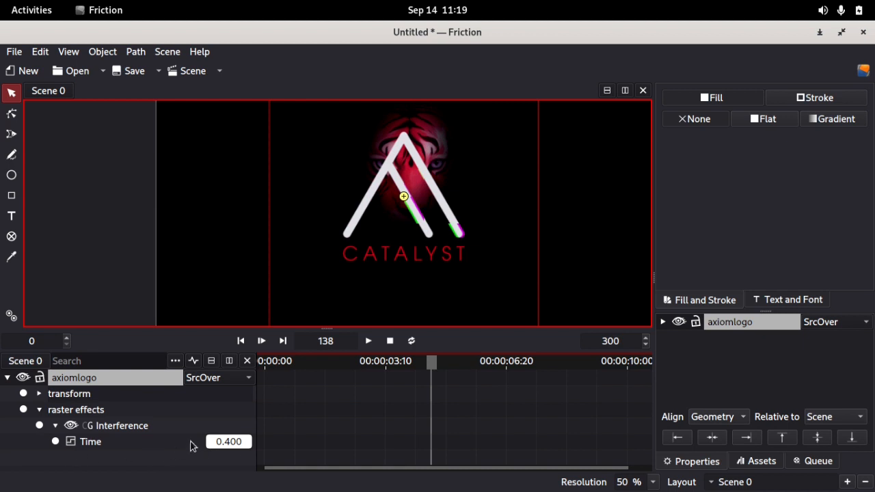
{"action": "left_click_drag", "start_coordinate": [223, 445], "coordinate": [282, 442]}
{"action": "left_click_drag", "start_coordinate": [444, 378], "coordinate": [360, 374]}
{"action": "left_click_drag", "start_coordinate": [222, 444], "coordinate": [169, 444]}
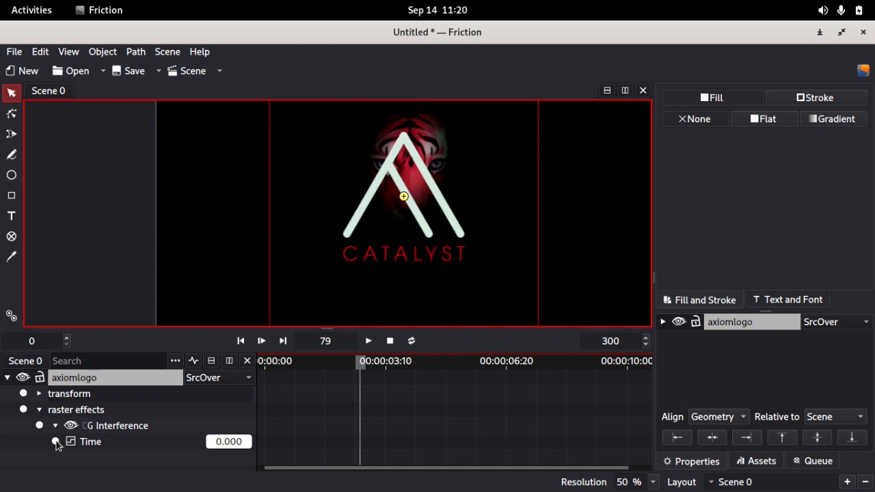
{"action": "left_click", "coordinate": [56, 442]}
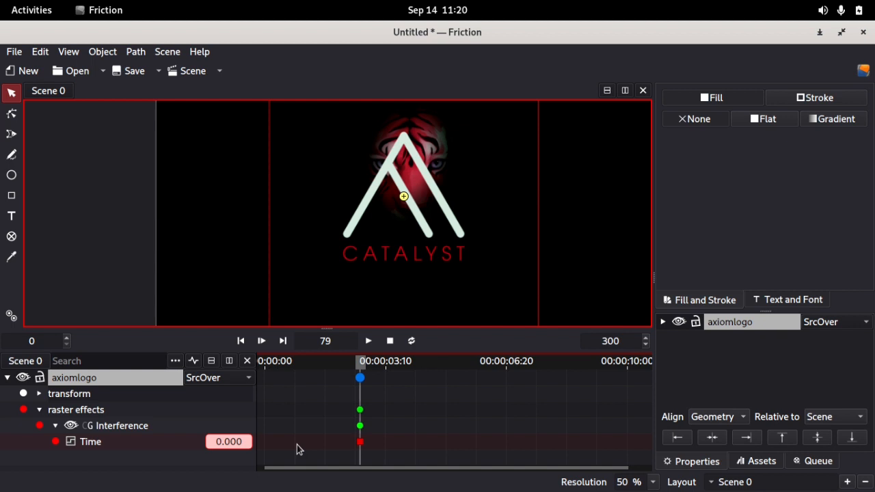
- Add a second Interference Time keyframe at frame 176 with a value of 18.450
{"action": "mouse_move", "coordinate": [359, 363]}
{"action": "left_mouse_down"}
{"action": "mouse_move", "coordinate": [421, 366]}
{"action": "mouse_move", "coordinate": [342, 366]}
{"action": "mouse_move", "coordinate": [360, 369]}
{"action": "left_mouse_up"}
{"action": "left_click_drag", "start_coordinate": [361, 365], "coordinate": [477, 361]}
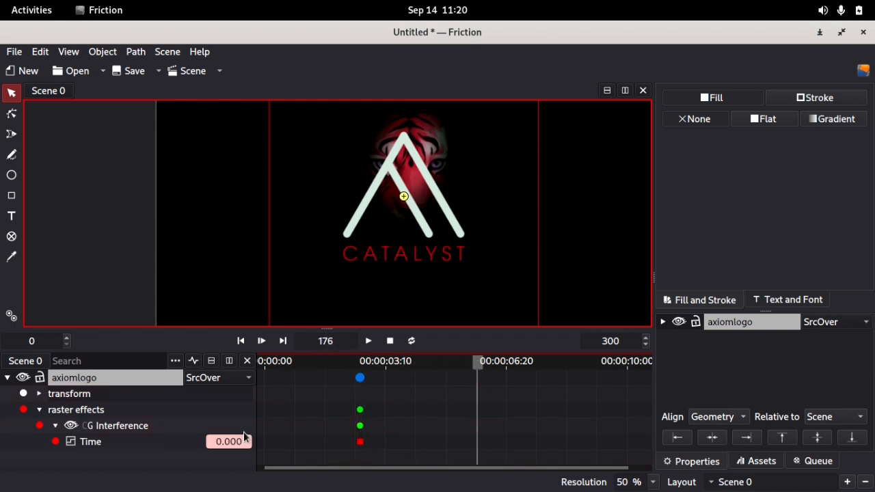
{"action": "left_click_drag", "start_coordinate": [216, 448], "coordinate": [536, 378]}
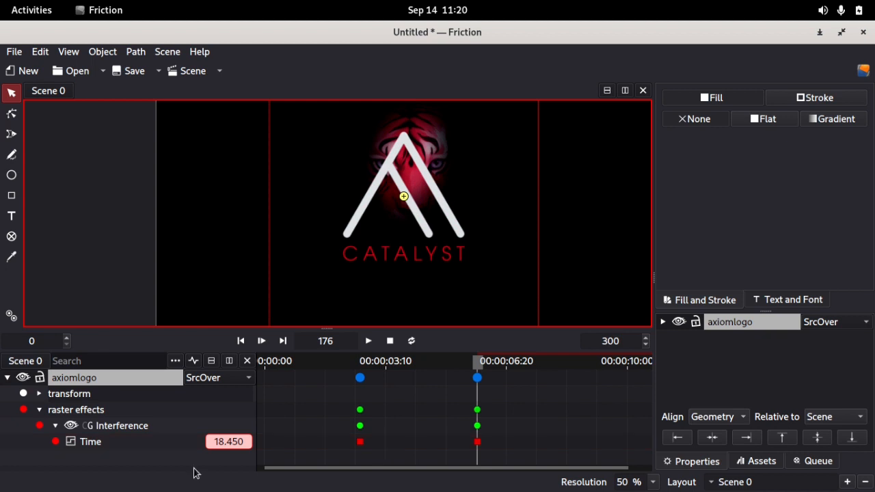
- Preview the animation from frame 0 up to past the second Time keyframe
{"action": "left_click_drag", "start_coordinate": [482, 371], "coordinate": [376, 375]}
{"action": "left_click", "coordinate": [247, 346]}
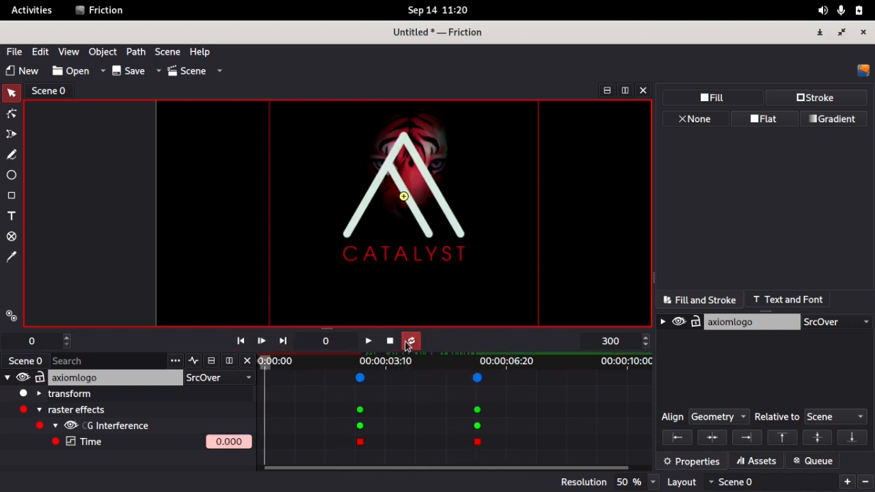
{"action": "left_click", "coordinate": [367, 341]}
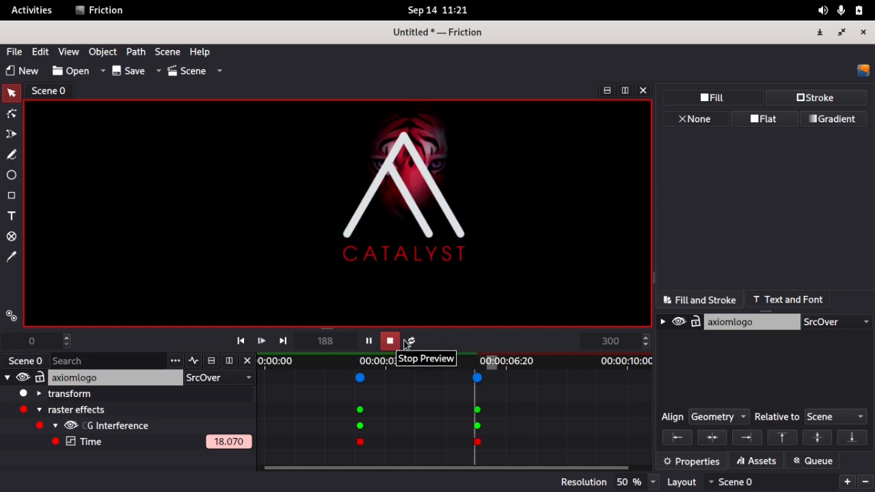
{"action": "left_click", "coordinate": [390, 340]}
- Shift the second keyframe slightly earlier and add a Time keyframe of 0 at frame 228
{"action": "left_click_drag", "start_coordinate": [360, 361], "coordinate": [542, 363]}
{"action": "left_click", "coordinate": [538, 361]}
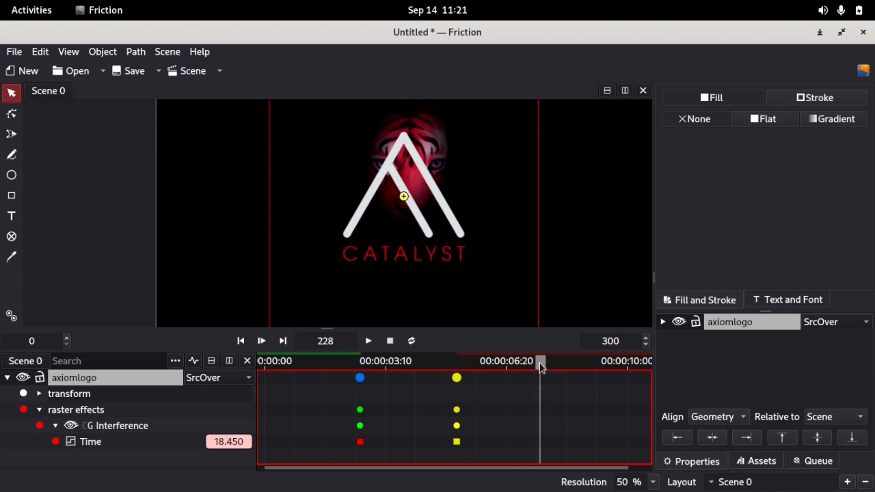
{"action": "left_click", "coordinate": [216, 442]}
{"action": "type", "text": "0"}
{"action": "key", "text": "Return"}
- Preview the three-keyframe interference animation starting from frame 20
{"action": "left_click_drag", "start_coordinate": [549, 369], "coordinate": [288, 368]}
{"action": "left_click", "coordinate": [369, 340]}
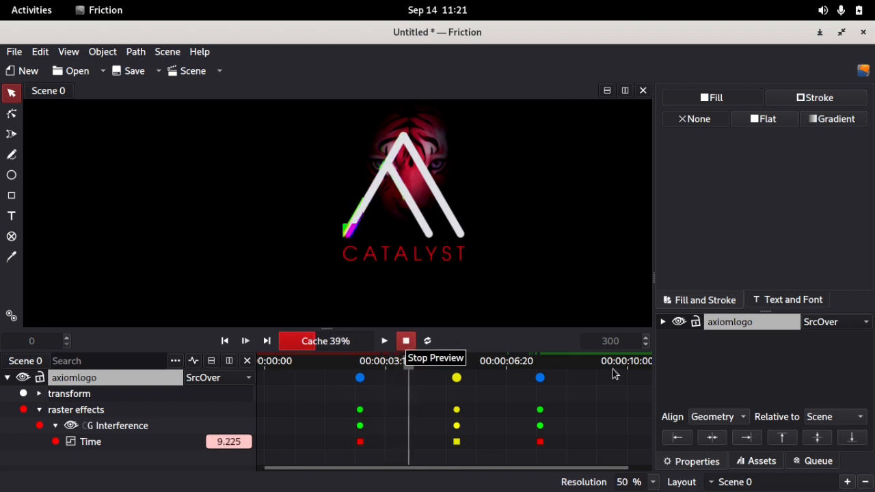
{"action": "left_click", "coordinate": [406, 341]}
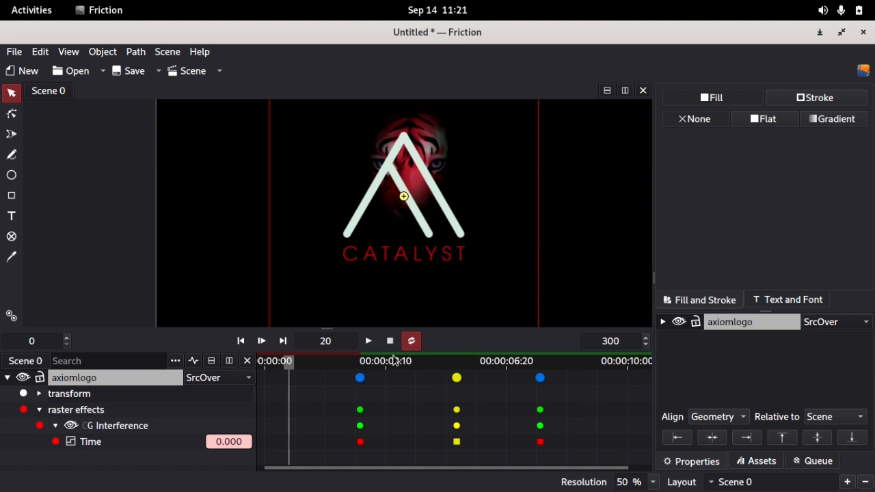
{"action": "left_click", "coordinate": [368, 340]}
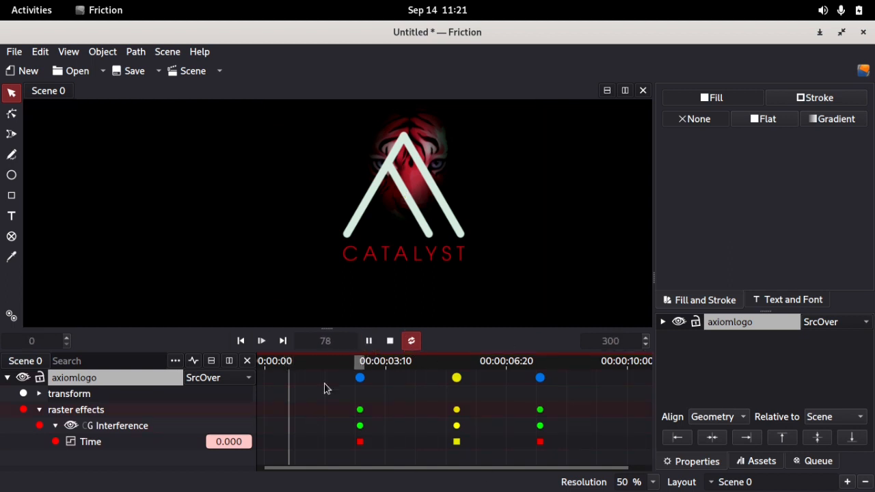
{"action": "left_click", "coordinate": [390, 340]}
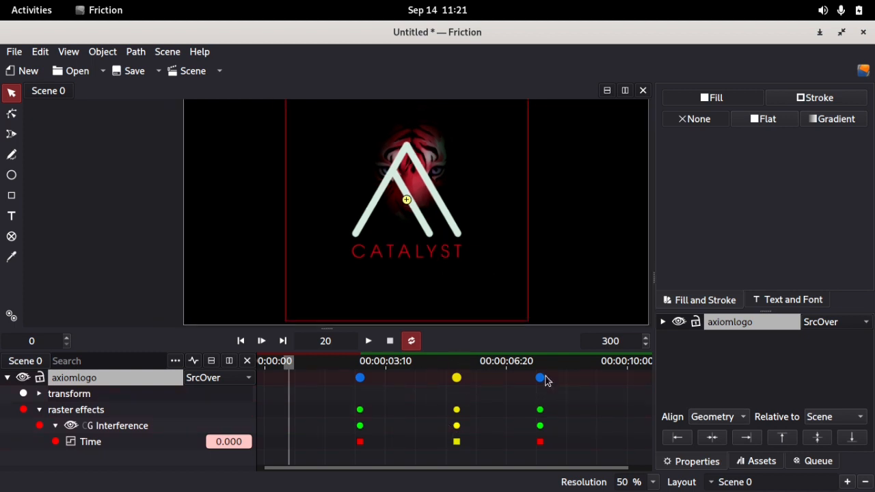
- Tighten the animation by moving the last keyframe to just before 00:00:06:20 and the first to shortly after 00:00:03:10
{"action": "left_click_drag", "start_coordinate": [540, 377], "coordinate": [493, 378]}
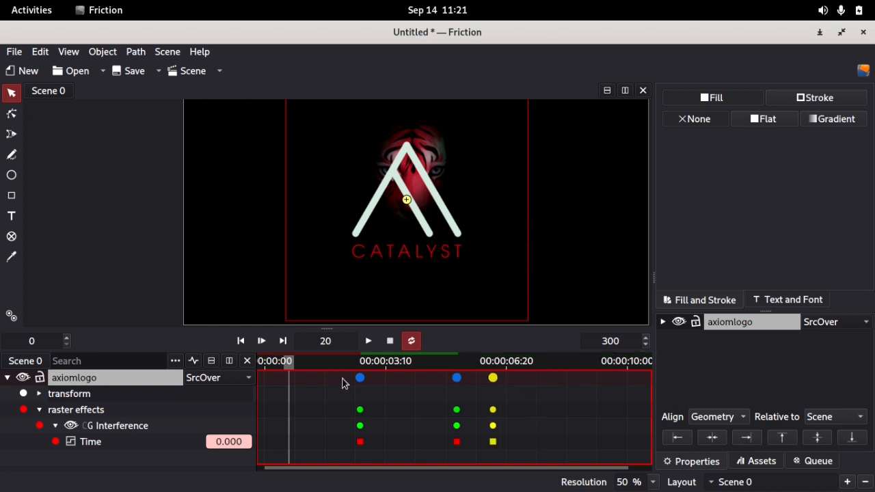
{"action": "left_click_drag", "start_coordinate": [360, 378], "coordinate": [413, 378]}
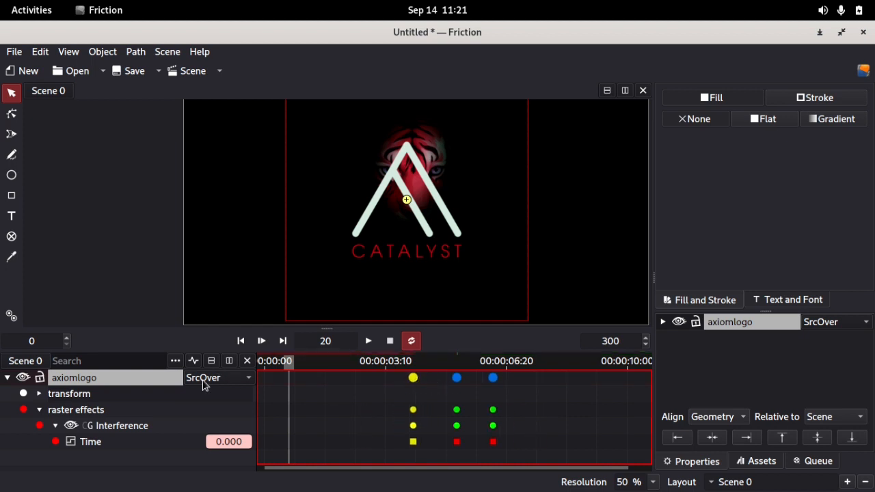
- Show the Interference Time curve in an enlarged graph editor and convert its keyframes to smooth nodes with handles
{"action": "left_click", "coordinate": [196, 361]}
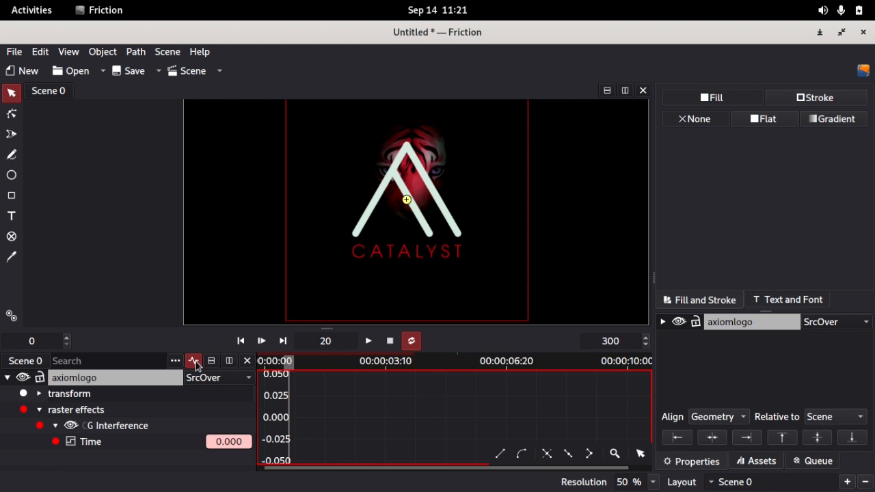
{"action": "left_click", "coordinate": [71, 442]}
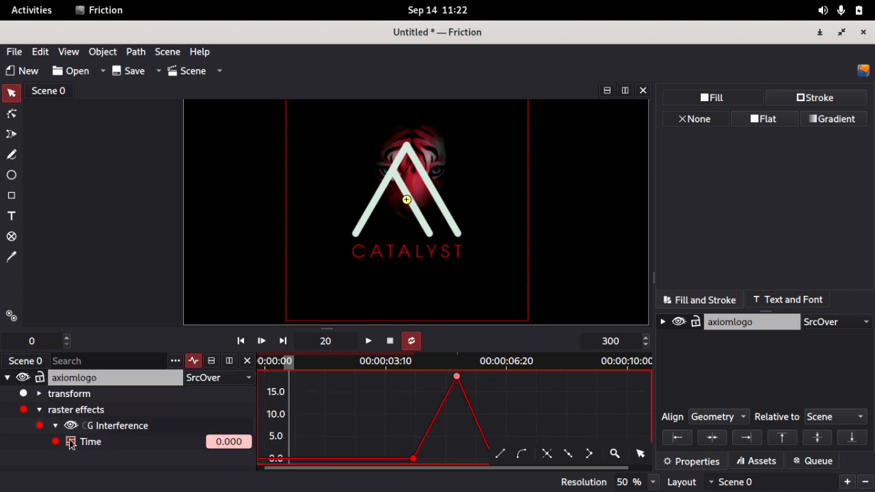
{"action": "left_click_drag", "start_coordinate": [519, 328], "coordinate": [520, 256]}
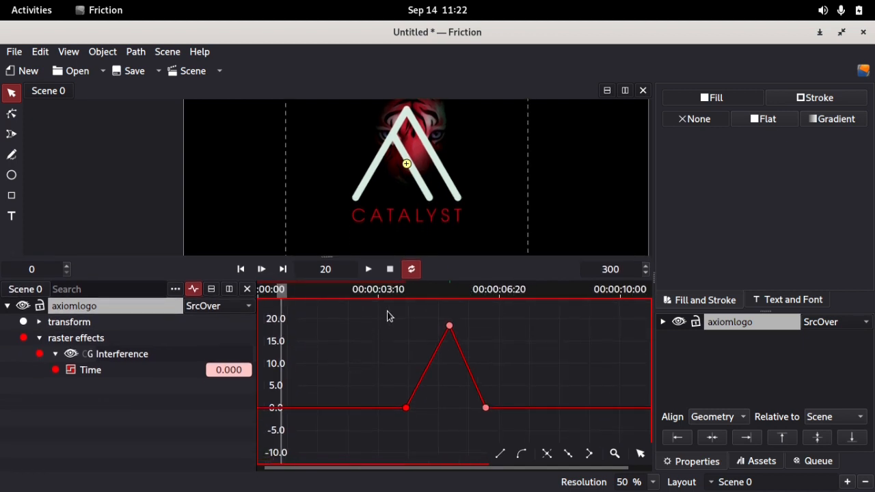
{"action": "left_click_drag", "start_coordinate": [591, 462], "coordinate": [593, 462]}
{"action": "left_click", "coordinate": [547, 454]}
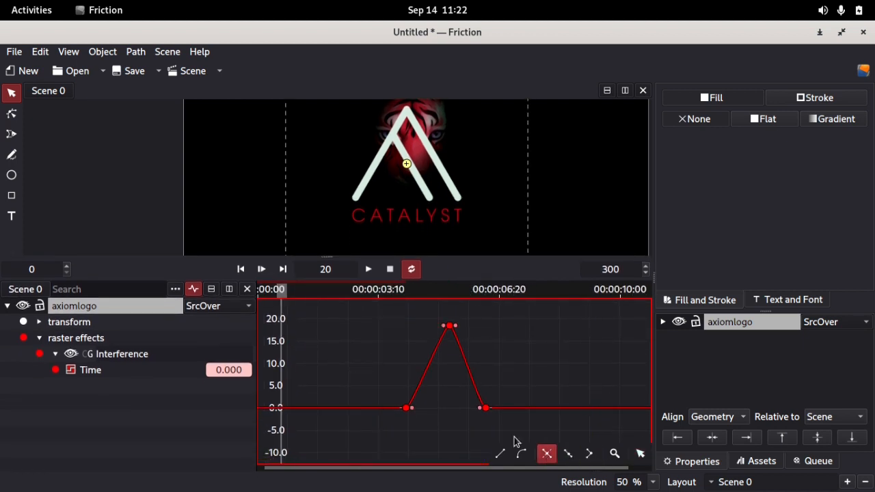
- Shape the Time curve into a rounded arch with the outer keyframes' handles, and restore the canvas height
{"action": "left_click_drag", "start_coordinate": [432, 397], "coordinate": [408, 357]}
{"action": "left_click", "coordinate": [486, 408]}
{"action": "left_click_drag", "start_coordinate": [480, 413], "coordinate": [499, 337]}
{"action": "left_click", "coordinate": [444, 331]}
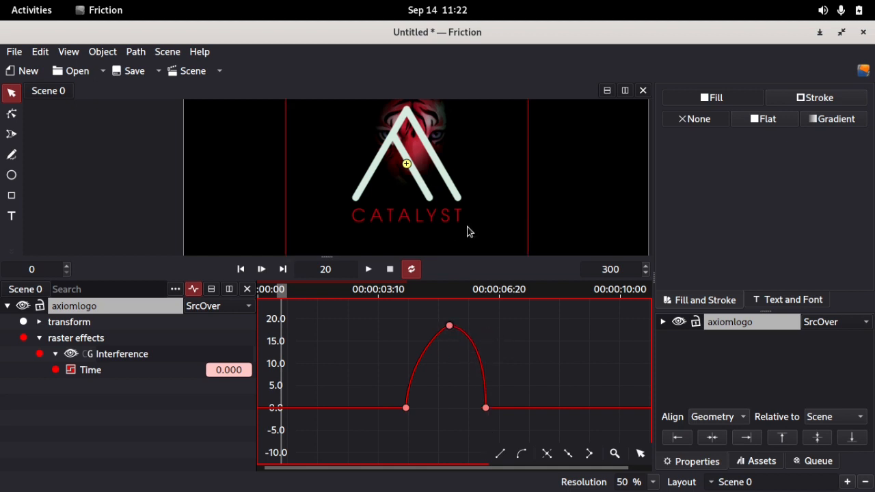
{"action": "left_click_drag", "start_coordinate": [480, 255], "coordinate": [481, 323]}
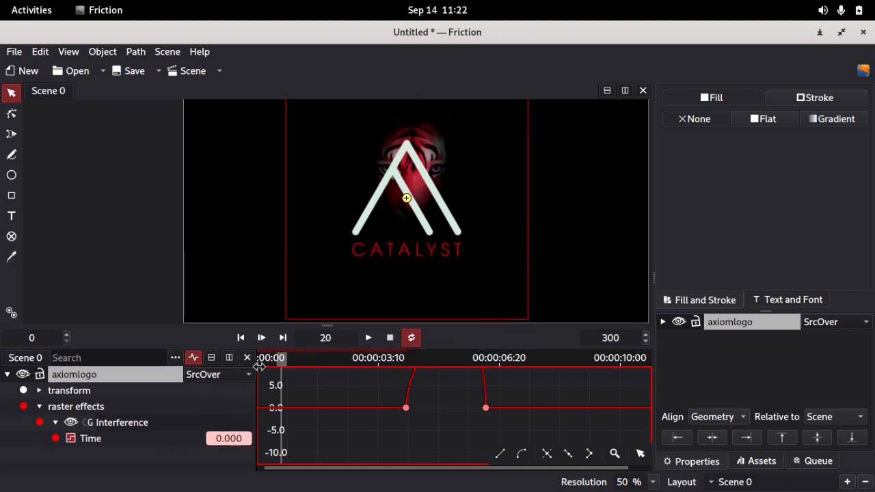
- Preview the eased interference animation from frame 20
{"action": "left_click", "coordinate": [371, 338]}
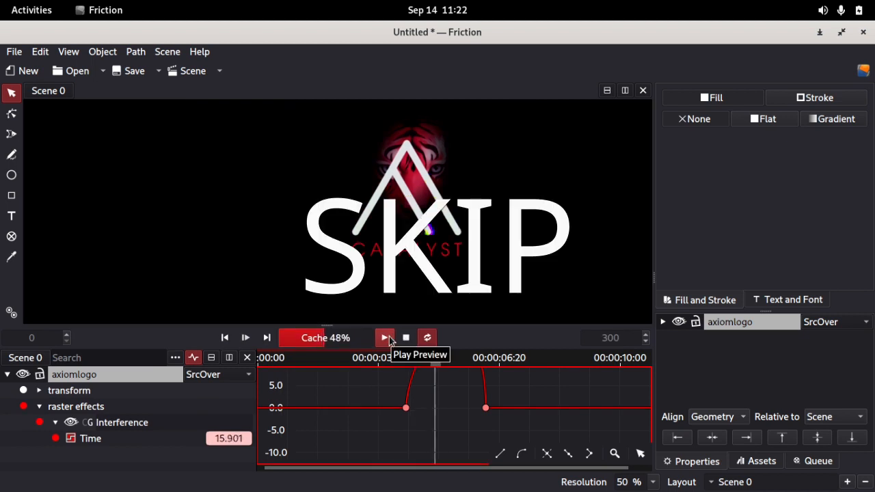
{"action": "left_click", "coordinate": [390, 338]}
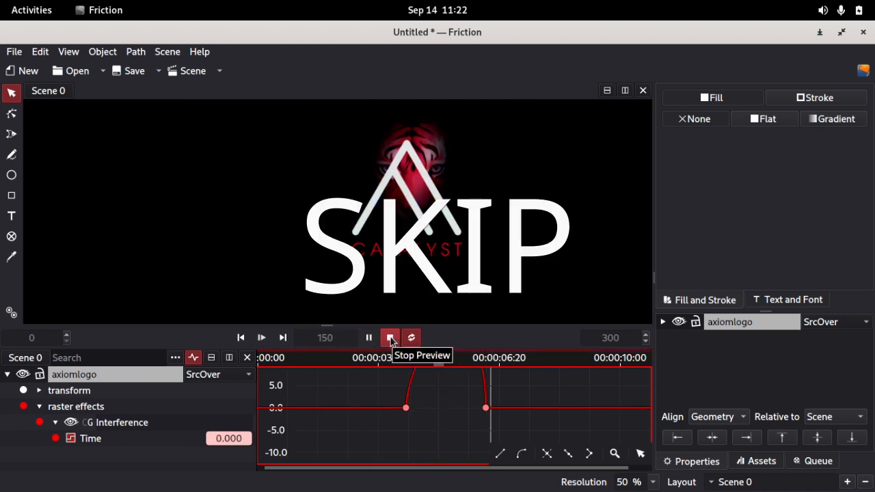
{"action": "left_click", "coordinate": [390, 337]}
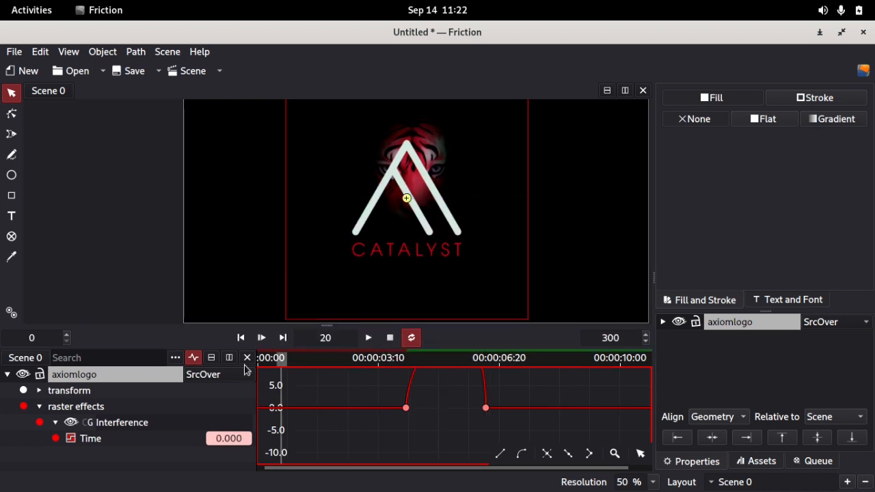
- Switch the timeline back from the graph to keyframes and move the playhead to frame 79
{"action": "left_click", "coordinate": [194, 358]}
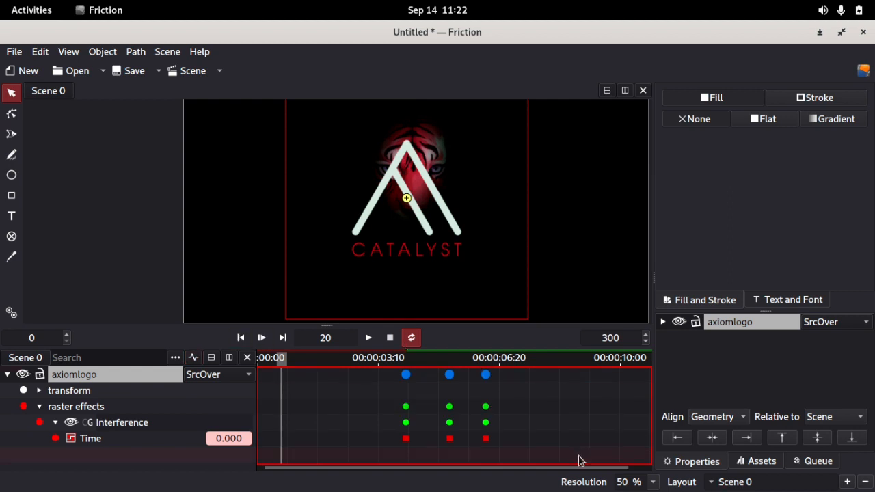
{"action": "scroll", "coordinate": [537, 257], "scroll_direction": "down", "scroll_amount": 5}
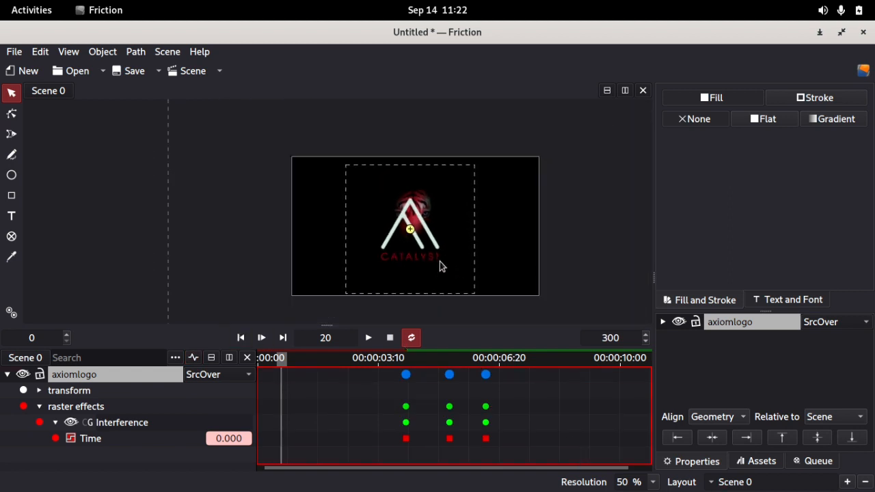
{"action": "left_click_drag", "start_coordinate": [292, 358], "coordinate": [353, 362]}
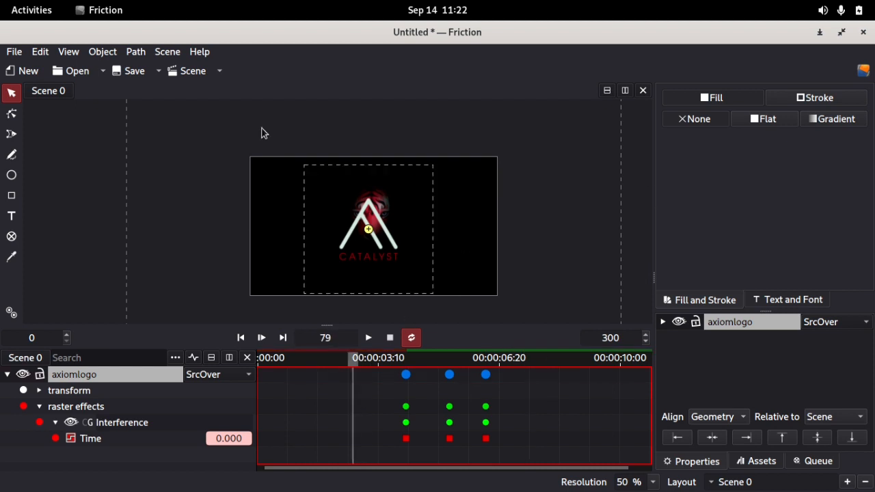
- Add Scene 0 to the render queue, enlarge the queue area and expand the scene's entry
{"action": "left_click", "coordinate": [168, 52]}
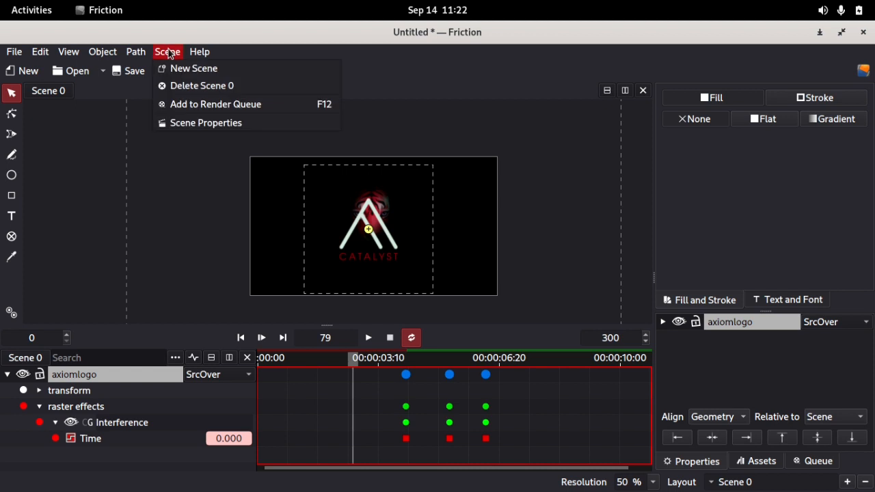
{"action": "left_click", "coordinate": [195, 106]}
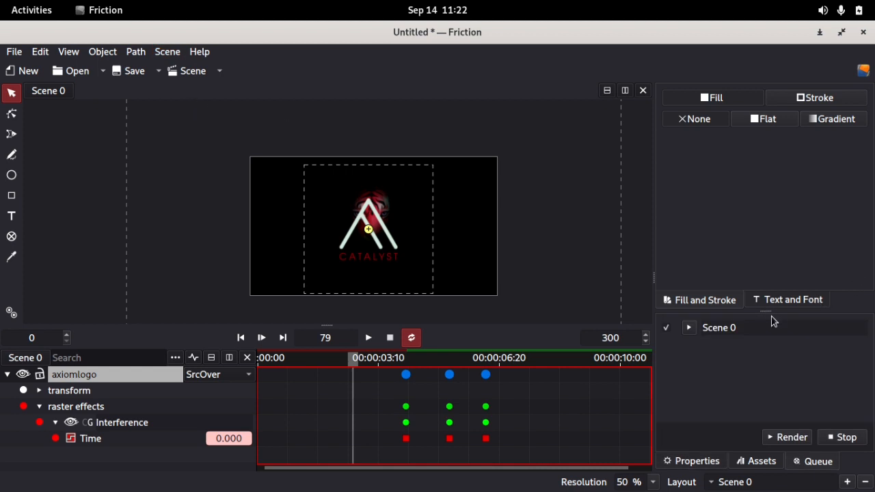
{"action": "left_click_drag", "start_coordinate": [767, 312], "coordinate": [777, 210]}
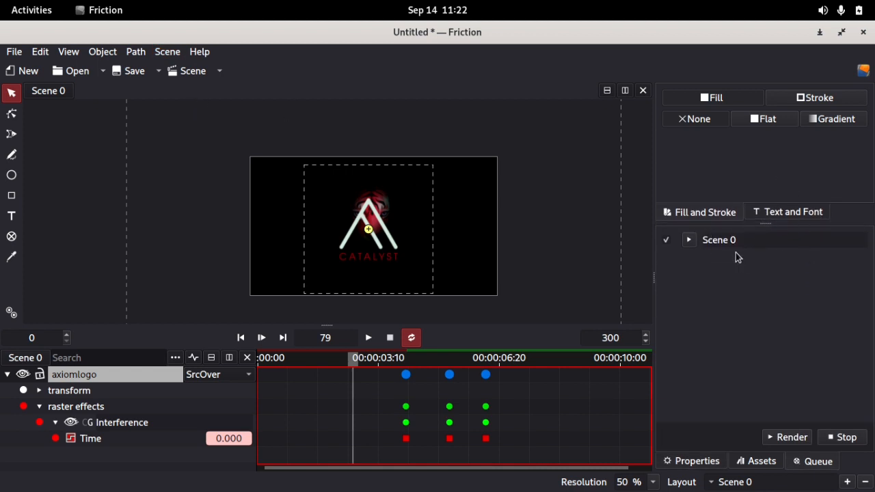
{"action": "left_click", "coordinate": [689, 239]}
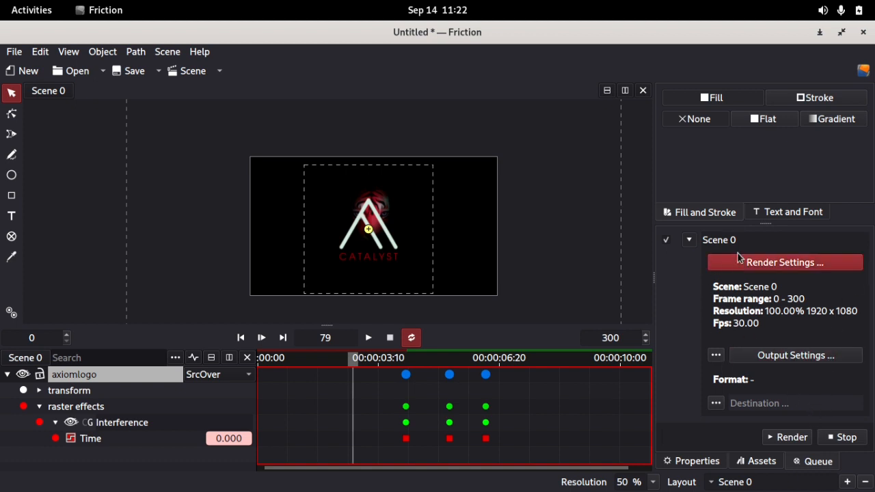
- Review Scene 0's render settings, including resolution and frame range, and close them unchanged
{"action": "left_click", "coordinate": [756, 270]}
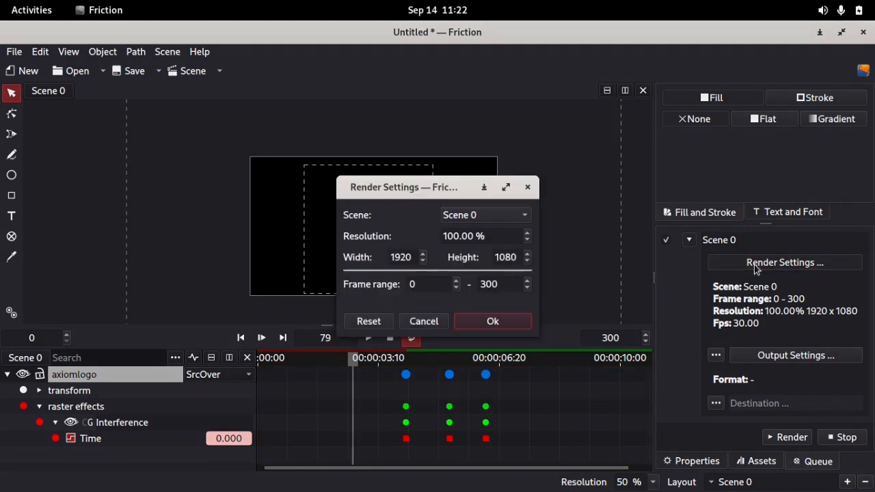
{"action": "left_click_drag", "start_coordinate": [424, 188], "coordinate": [498, 107]}
{"action": "left_click", "coordinate": [755, 32]}
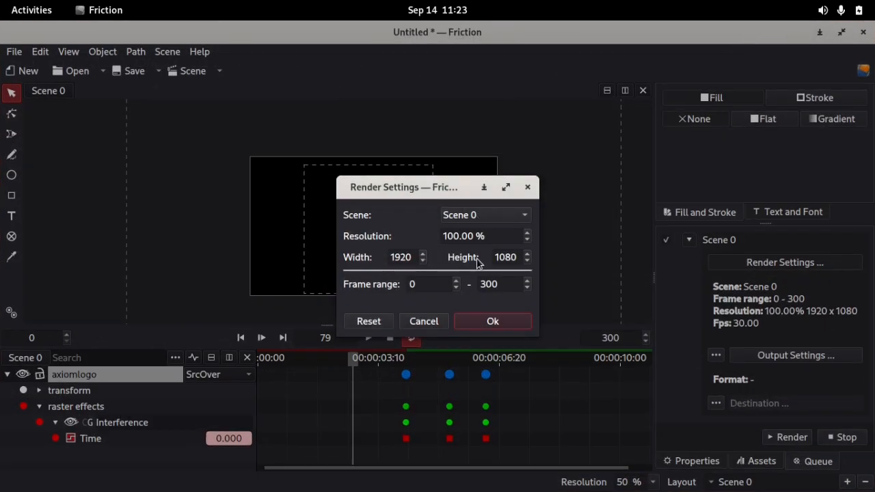
{"action": "left_click_drag", "start_coordinate": [481, 235], "coordinate": [427, 235]}
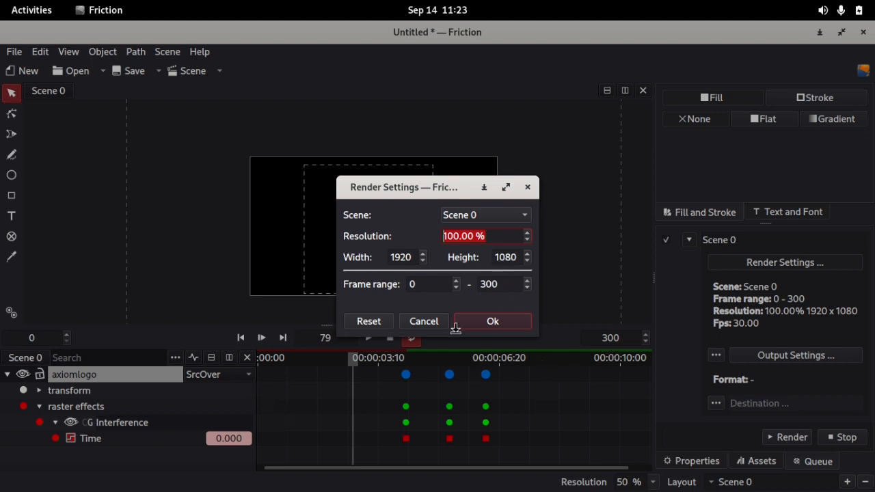
{"action": "left_click", "coordinate": [528, 187]}
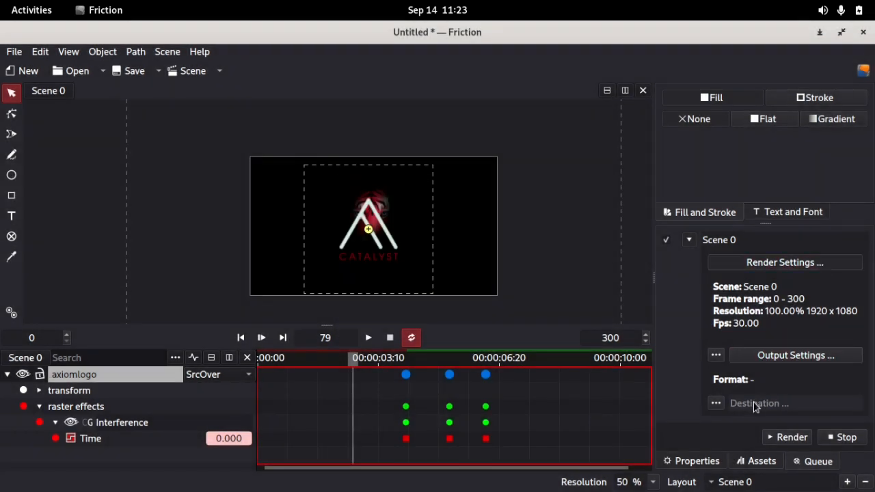
- Enable video in the scene's output settings and set the format to MP4 (MPEG-4 Part 14)
{"action": "left_click", "coordinate": [769, 360]}
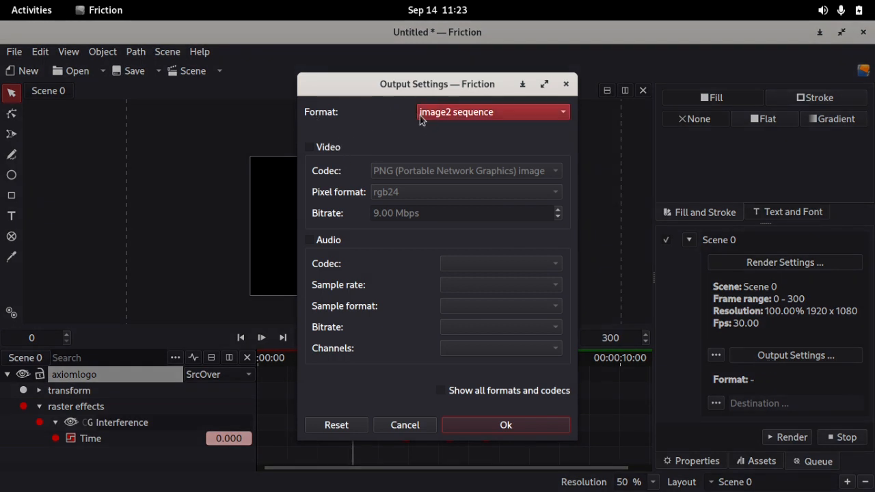
{"action": "left_click", "coordinate": [310, 148]}
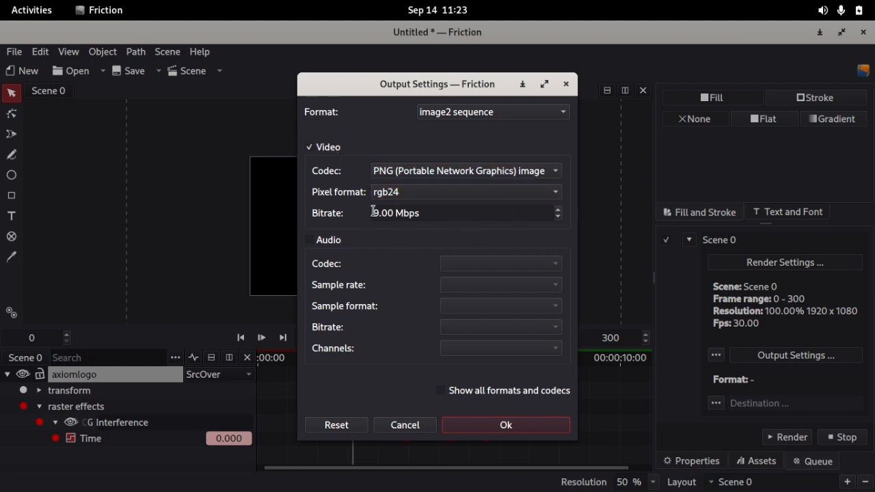
{"action": "left_click", "coordinate": [483, 110]}
{"action": "left_click", "coordinate": [488, 147]}
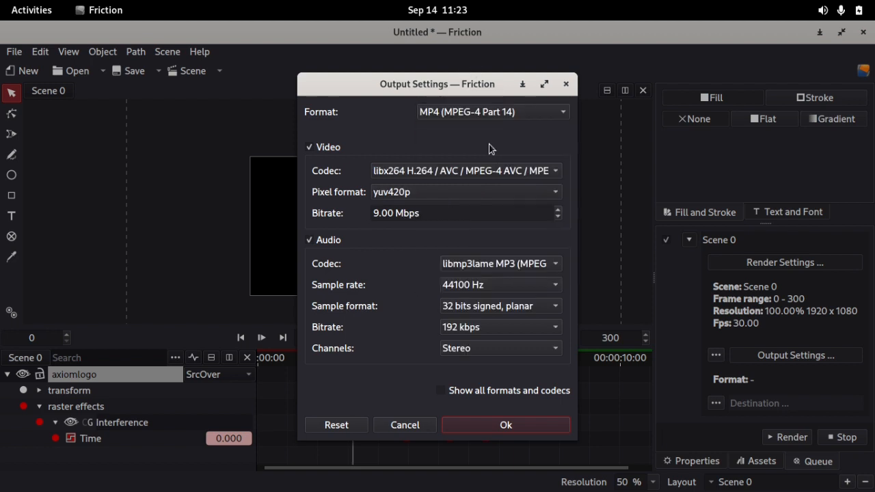
{"action": "left_click", "coordinate": [482, 112]}
{"action": "left_click", "coordinate": [384, 137]}
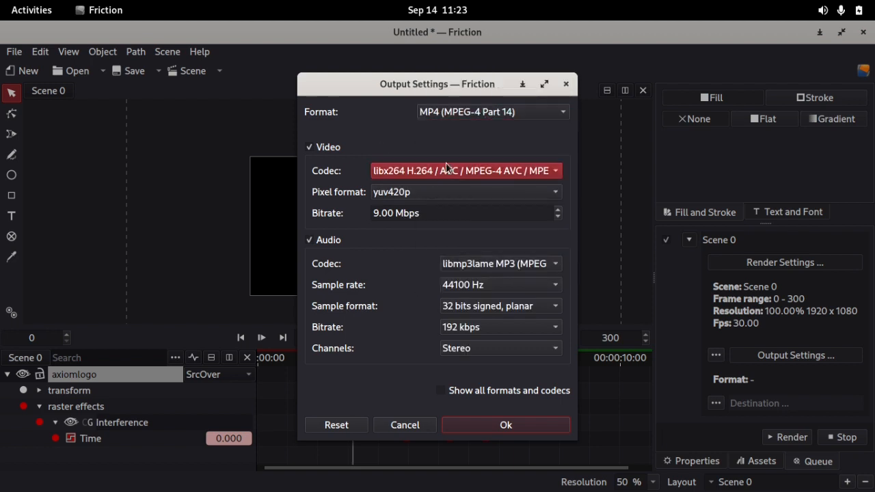
- Choose the libx264 H.264 video codec and check the other available codecs
{"action": "left_click", "coordinate": [467, 175]}
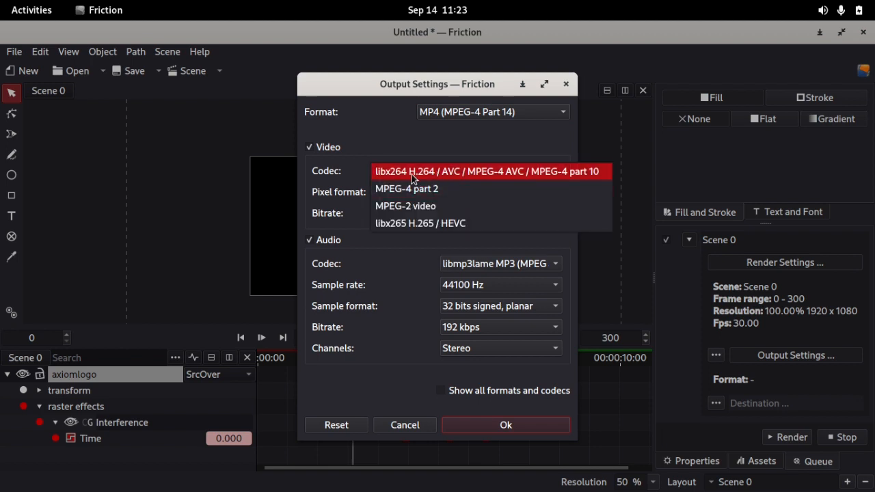
{"action": "left_click", "coordinate": [452, 172]}
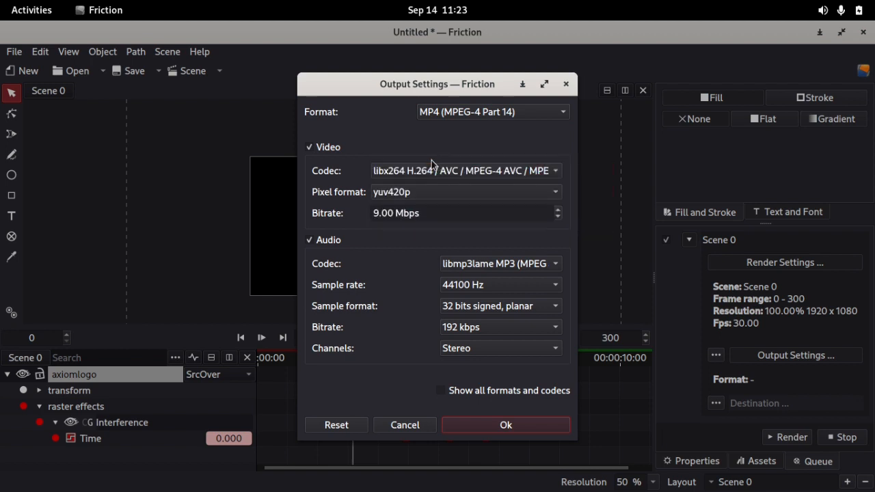
{"action": "left_click", "coordinate": [423, 172]}
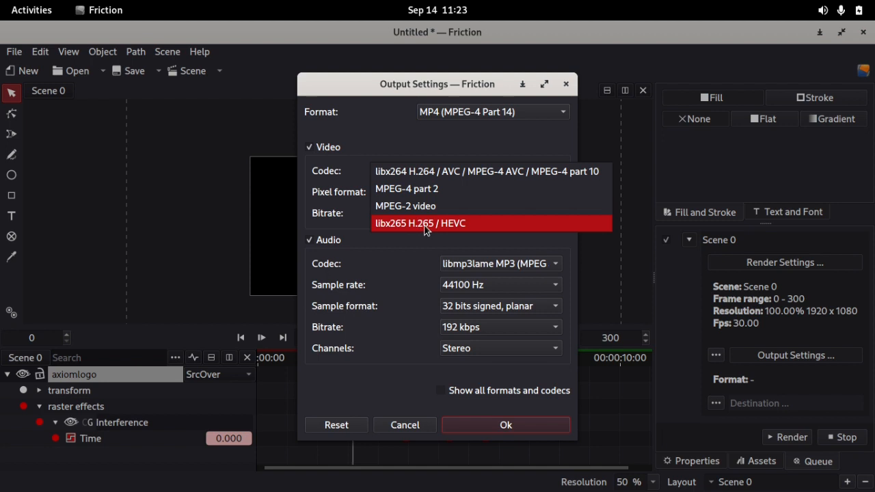
{"action": "left_click", "coordinate": [334, 201]}
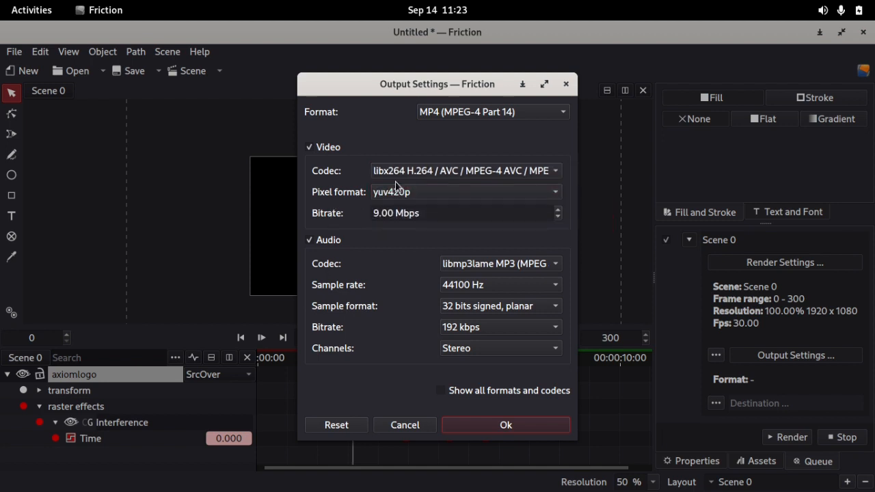
- Set the video bitrate to 15 Mbps, keep audio enabled and apply the output settings
{"action": "left_click", "coordinate": [376, 215]}
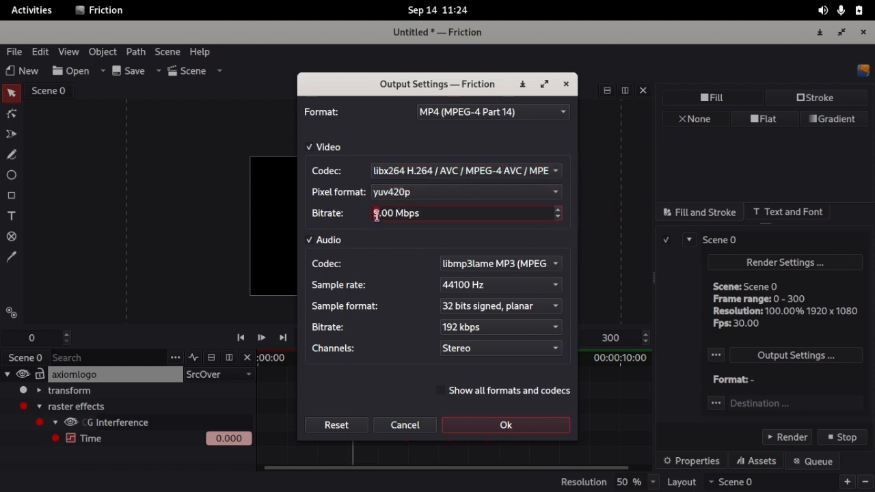
{"action": "type", "text": "15"}
{"action": "left_click", "coordinate": [311, 242]}
{"action": "left_click", "coordinate": [311, 242]}
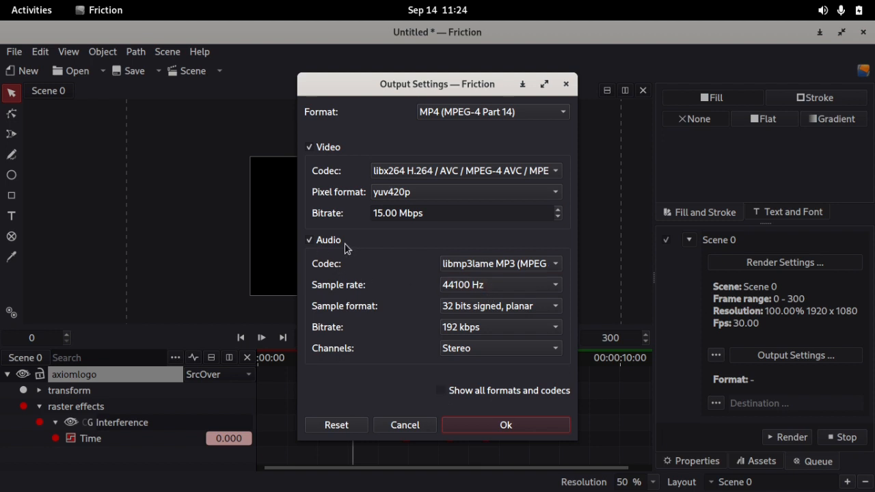
{"action": "left_click", "coordinate": [514, 424]}
- Review the queued output details, reopen the output settings and try switching audio off and back on
{"action": "left_click_drag", "start_coordinate": [867, 301], "coordinate": [869, 361]}
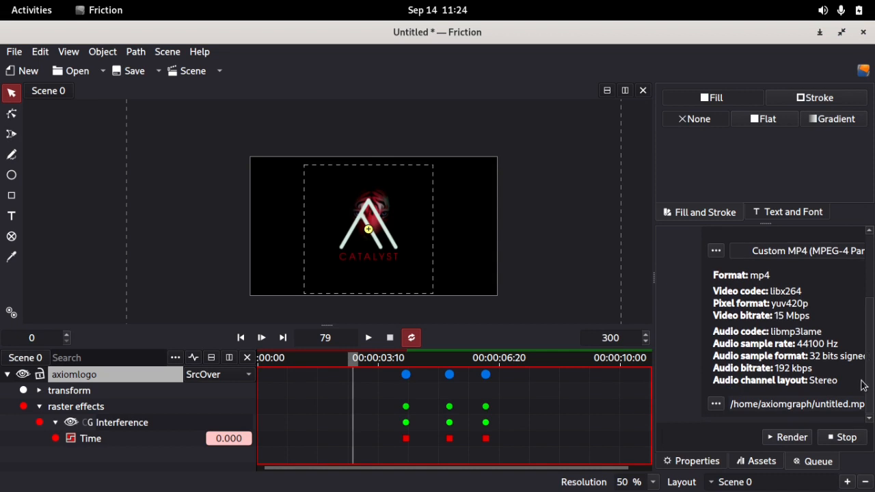
{"action": "left_click", "coordinate": [786, 251]}
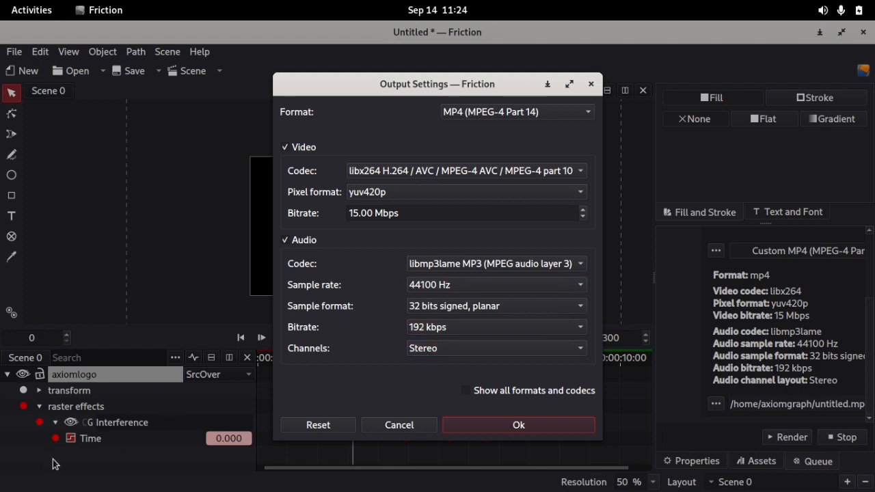
{"action": "left_click", "coordinate": [285, 239]}
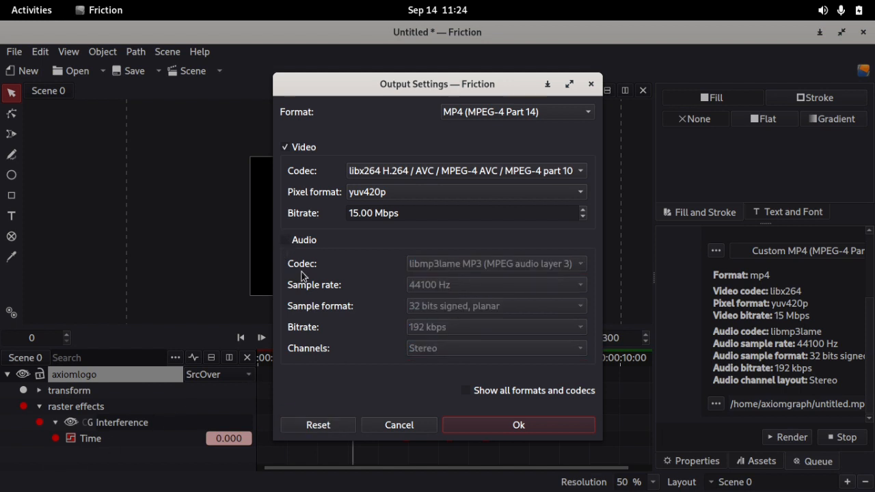
{"action": "left_click", "coordinate": [286, 241]}
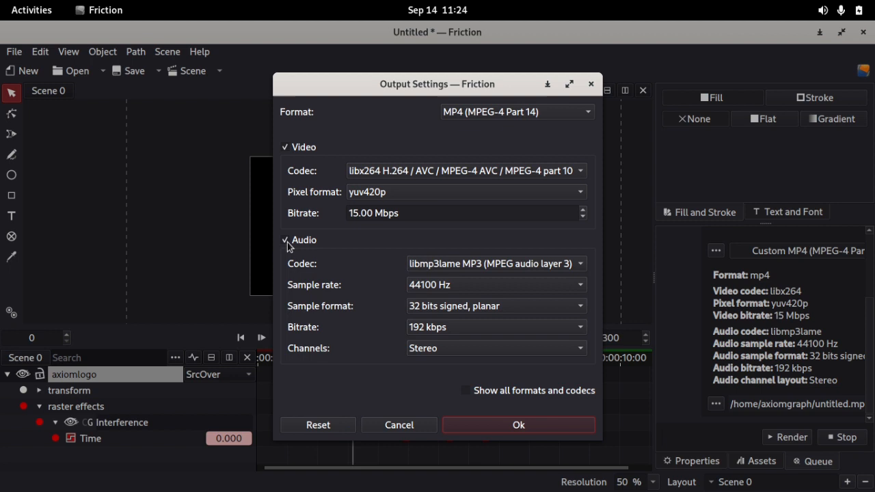
{"action": "left_click", "coordinate": [503, 422]}
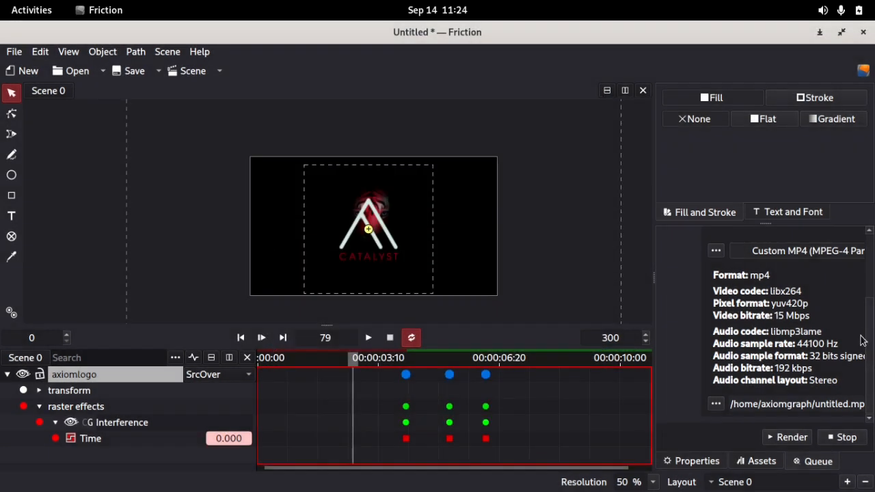
- Set the render destination to glitch.mp4 in the Videos folder and render the queued scene
{"action": "left_click", "coordinate": [715, 406]}
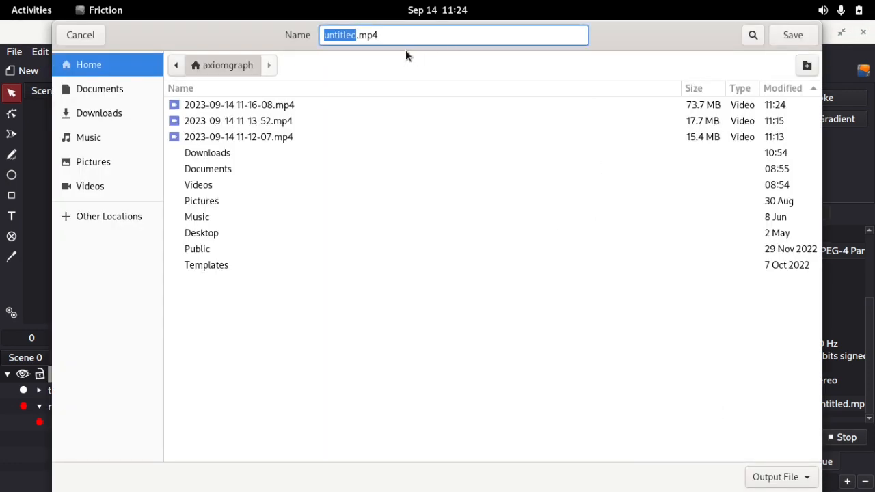
{"action": "left_click", "coordinate": [113, 189]}
{"action": "left_click", "coordinate": [343, 36]}
{"action": "double_click", "coordinate": [343, 36]}
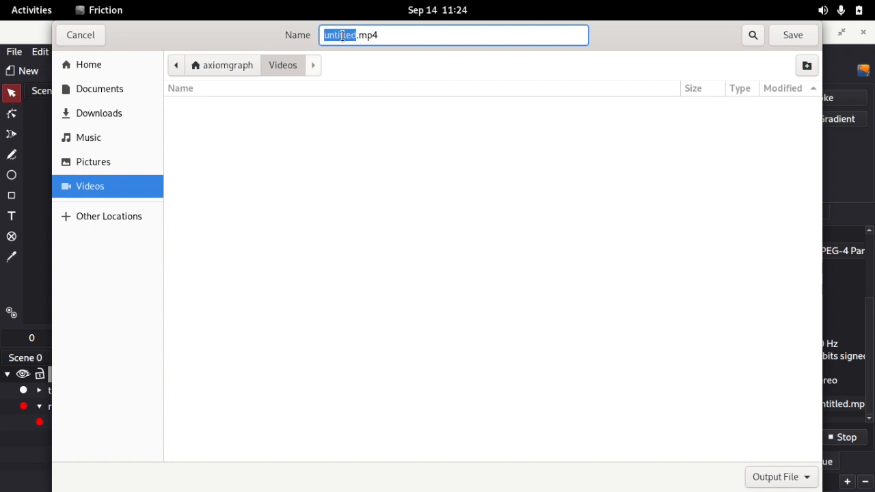
{"action": "type", "text": "glitch"}
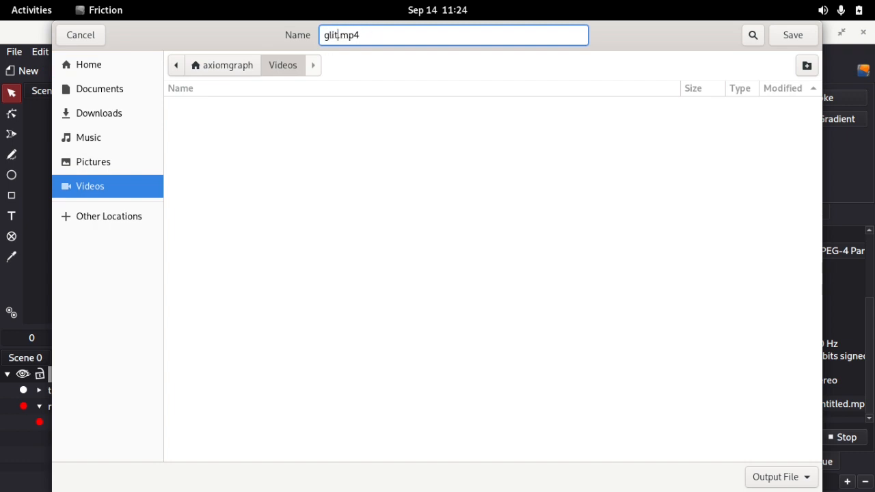
{"action": "left_click", "coordinate": [806, 37]}
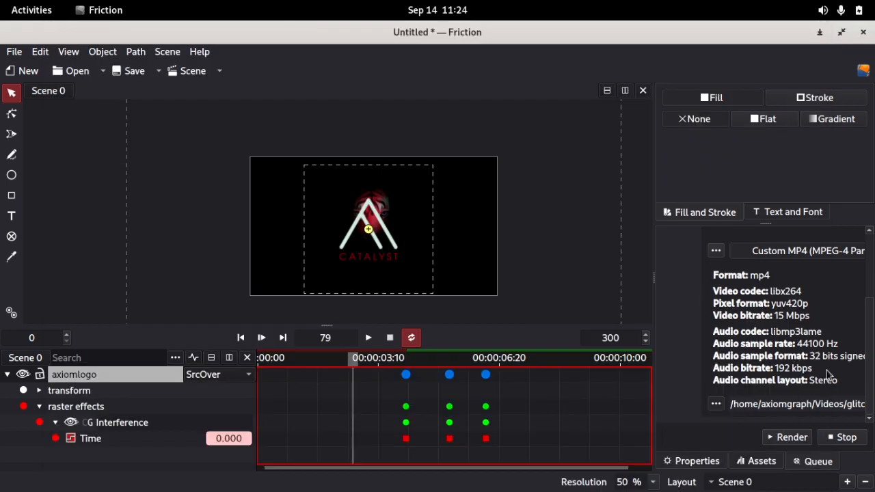
{"action": "left_click", "coordinate": [790, 441]}
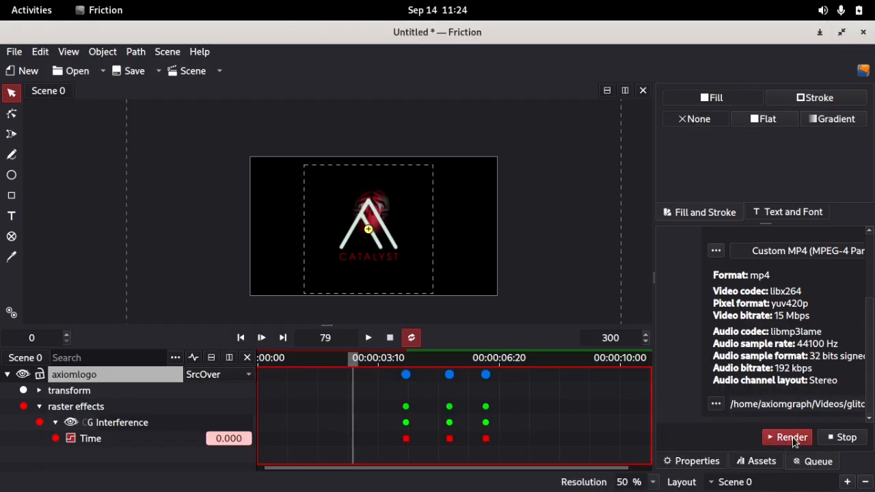
{"action": "left_click", "coordinate": [791, 441]}
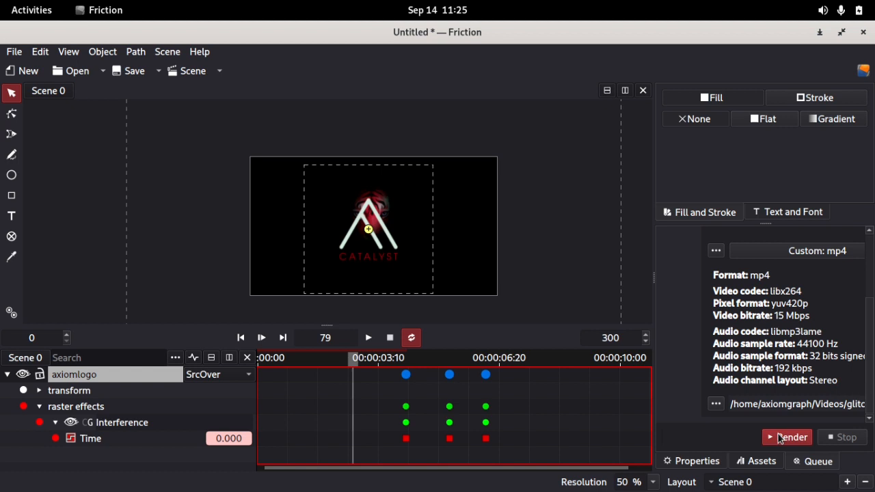
- Minimize Friction, switch to the Files app and show the Videos folder in a smaller window
{"action": "left_click", "coordinate": [819, 32]}
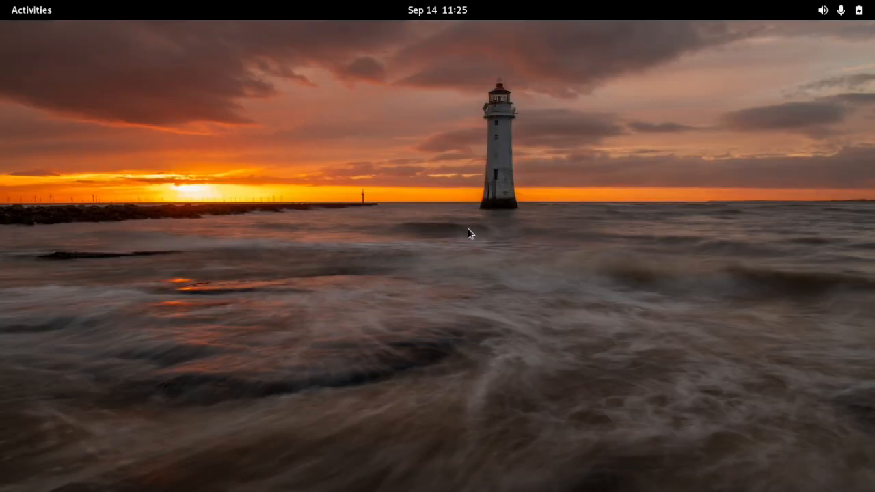
{"action": "key", "text": "super"}
{"action": "type", "text": "f"}
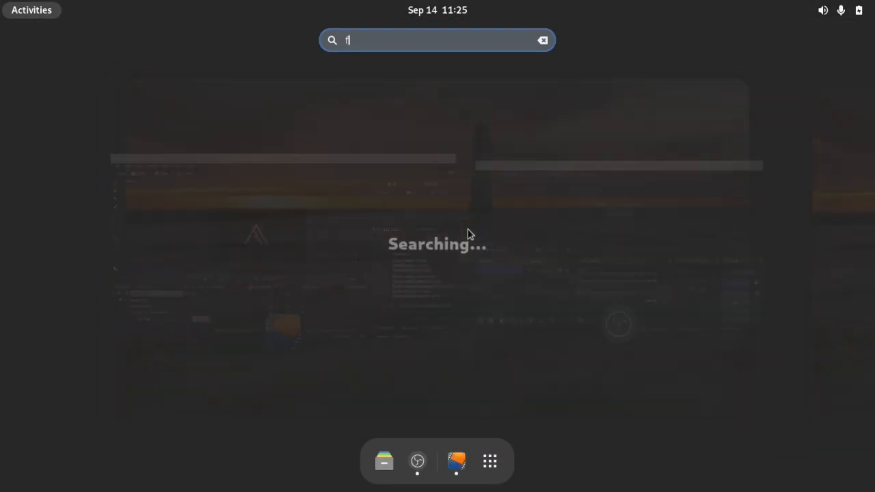
{"action": "type", "text": "il"}
{"action": "key", "text": "Return"}
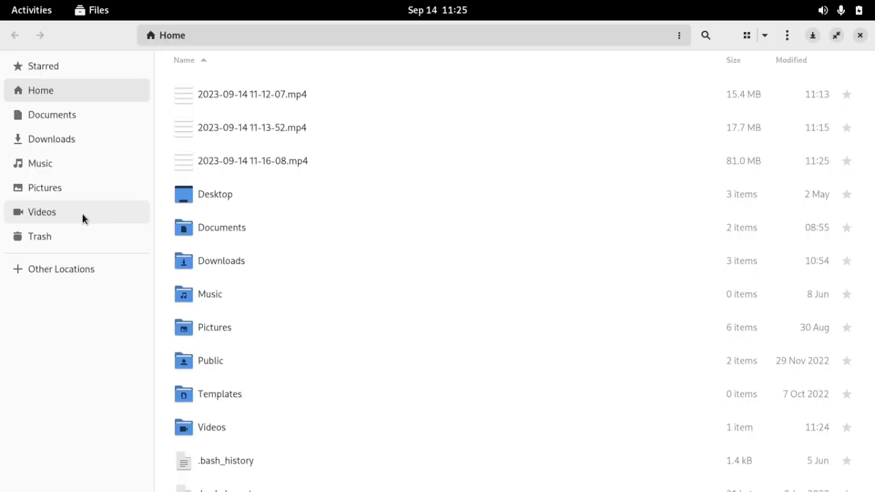
{"action": "left_click", "coordinate": [67, 212]}
{"action": "left_click_drag", "start_coordinate": [369, 35], "coordinate": [368, 58]}
{"action": "left_click", "coordinate": [343, 139]}
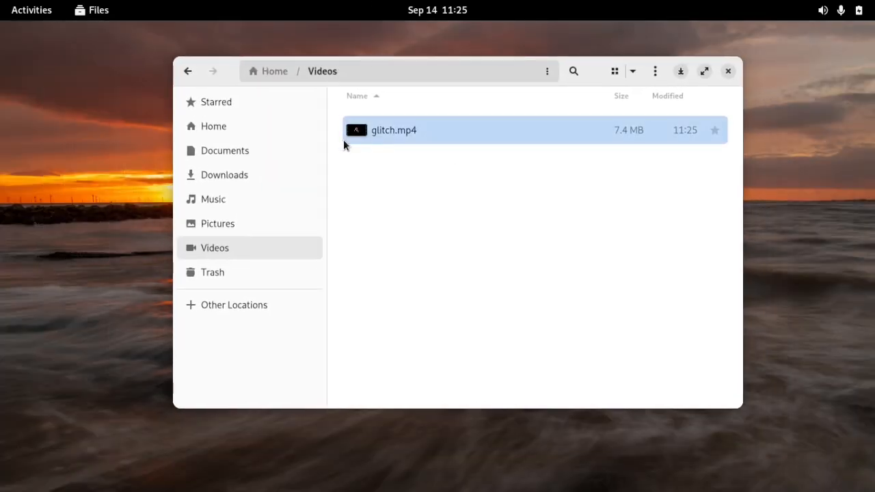
- Play glitch.mp4 in mpv Media Player, close Files and switch back to Friction
{"action": "right_click", "coordinate": [410, 130]}
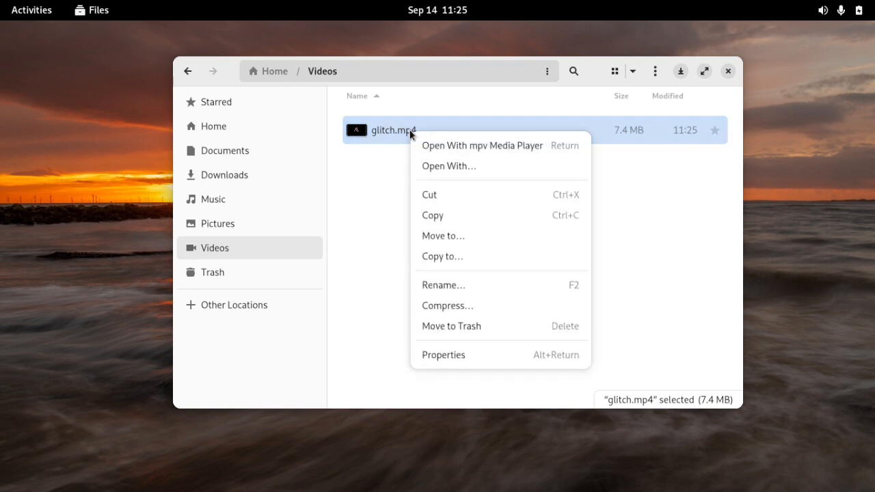
{"action": "left_click", "coordinate": [448, 145]}
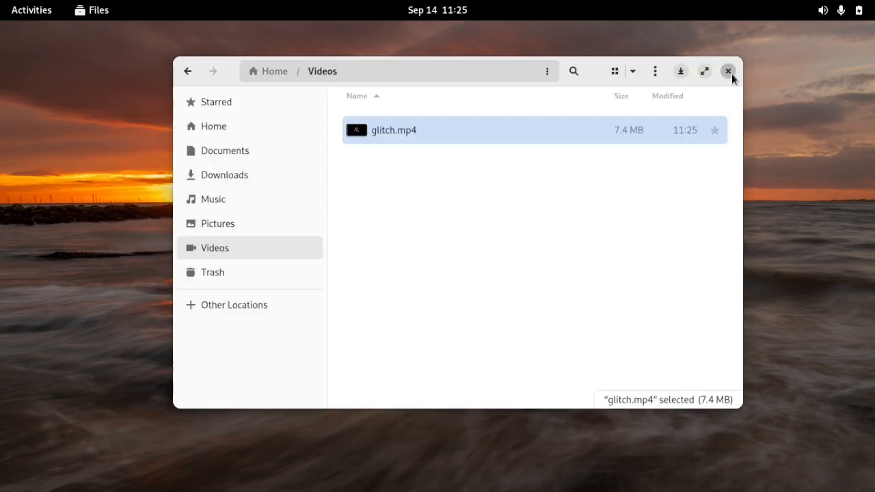
{"action": "left_click", "coordinate": [731, 73]}
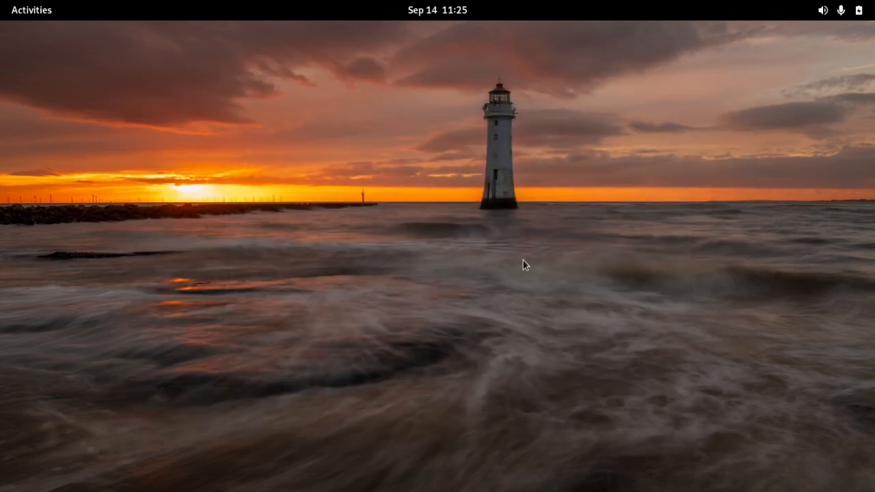
{"action": "key", "text": "super"}
{"action": "left_click", "coordinate": [433, 222]}
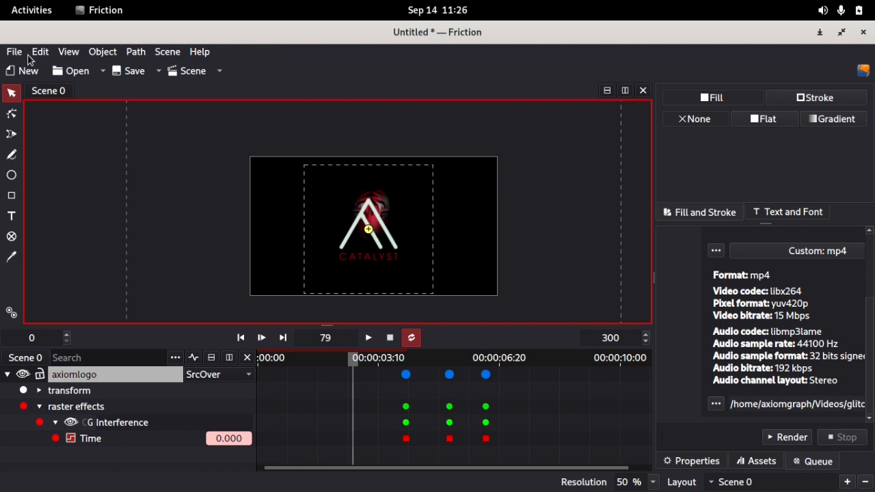
- Save the project in the Documents folder under the name glitch, clearing the autocompleted path from the file name
{"action": "left_click", "coordinate": [137, 71]}
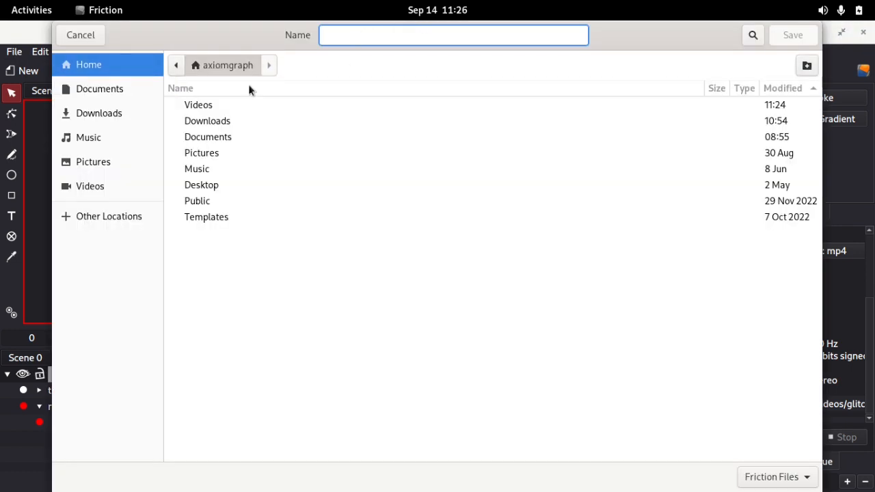
{"action": "left_click", "coordinate": [137, 97]}
{"action": "left_click", "coordinate": [372, 41]}
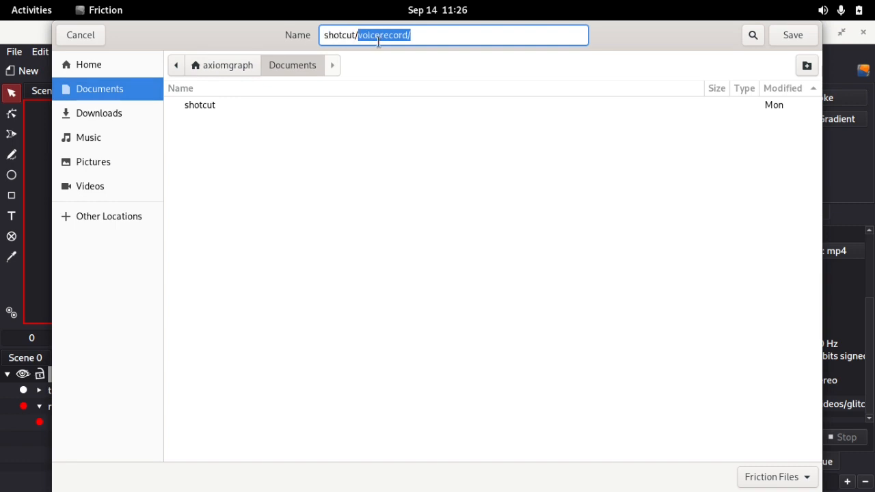
{"action": "left_click", "coordinate": [423, 35]}
{"action": "left_click_drag", "start_coordinate": [423, 35], "coordinate": [407, 37]}
{"action": "left_click_drag", "start_coordinate": [478, 35], "coordinate": [276, 40]}
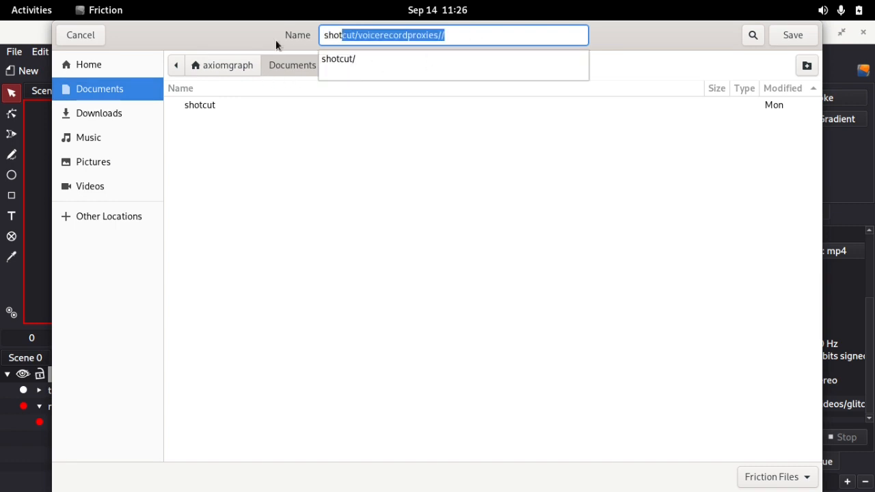
{"action": "left_click", "coordinate": [476, 31]}
{"action": "left_click_drag", "start_coordinate": [476, 31], "coordinate": [338, 36]}
{"action": "key", "text": "BackSpace"}
{"action": "key", "text": "BackSpace"}
{"action": "key", "text": "BackSpace"}
{"action": "key", "text": "BackSpace"}
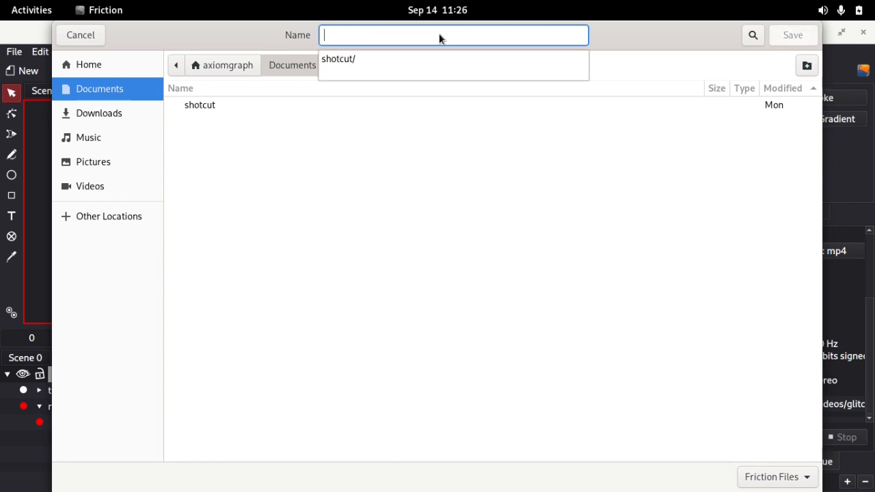
{"action": "type", "text": "glitch"}
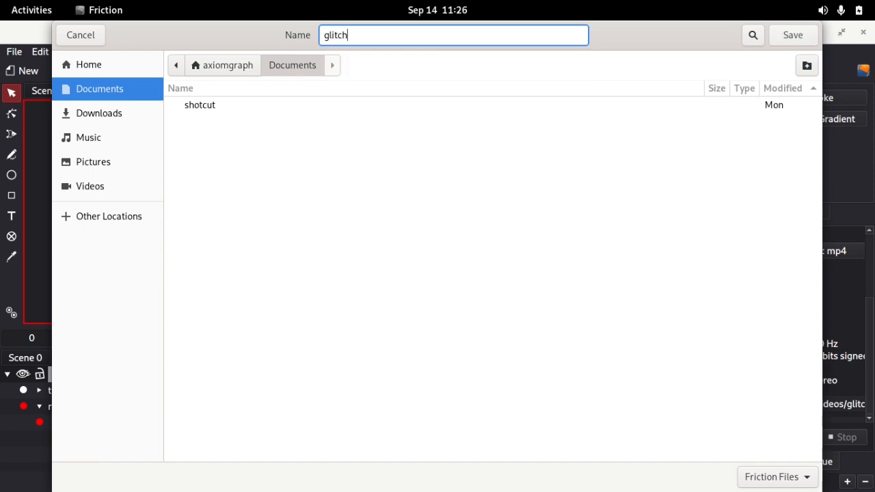
{"action": "key", "text": "Return"}
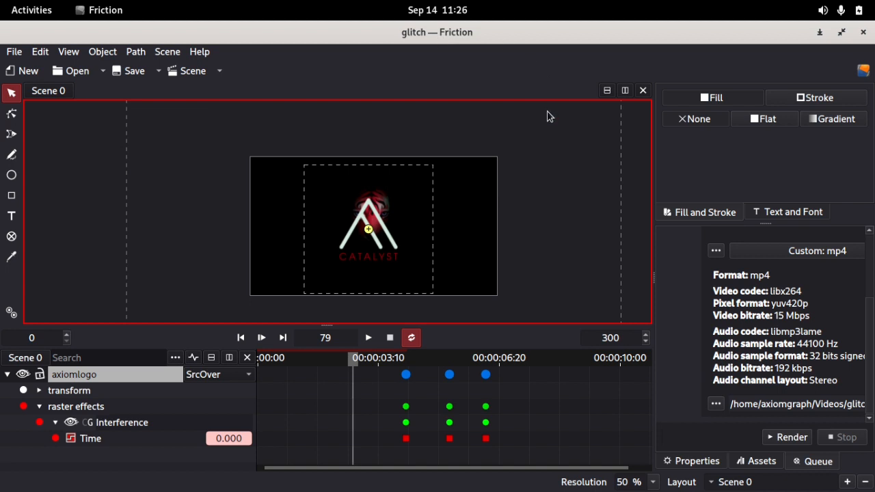
- Scrub the playhead to frame 156 to view the interference effect on the logo
{"action": "left_click_drag", "start_coordinate": [353, 358], "coordinate": [448, 362]}
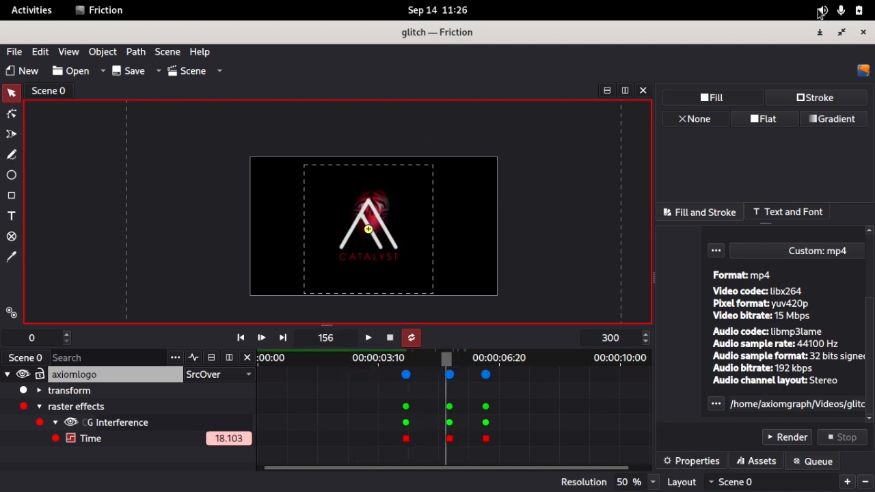